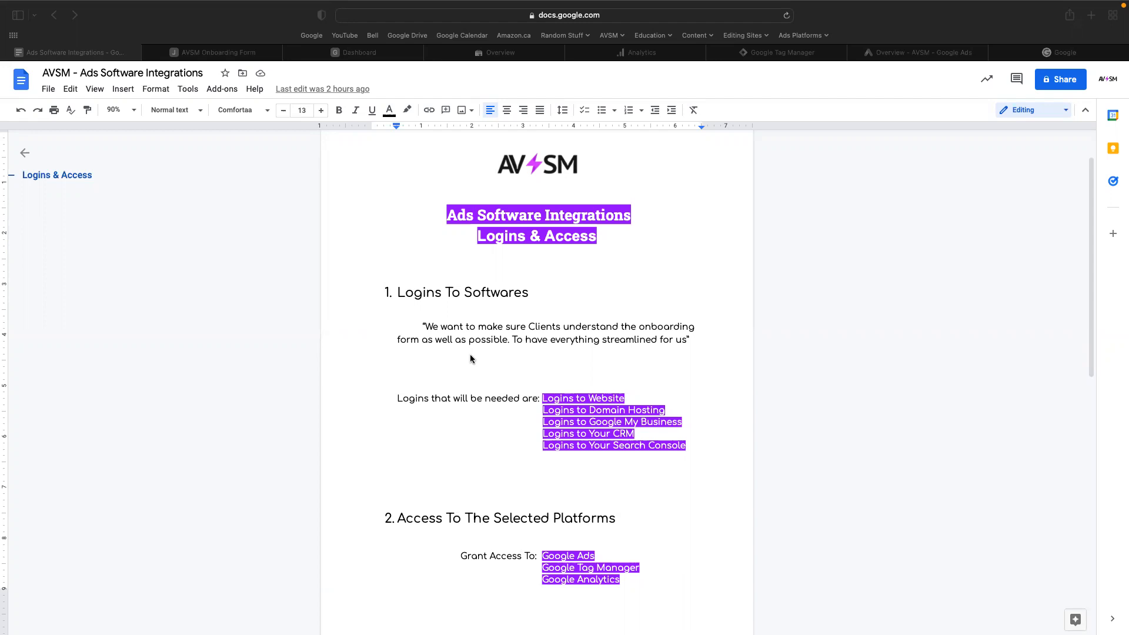
Go through the AVSM onboarding form's login questions, from the website logins to the Facebook Ads Manager access request.
left_click(226, 56)
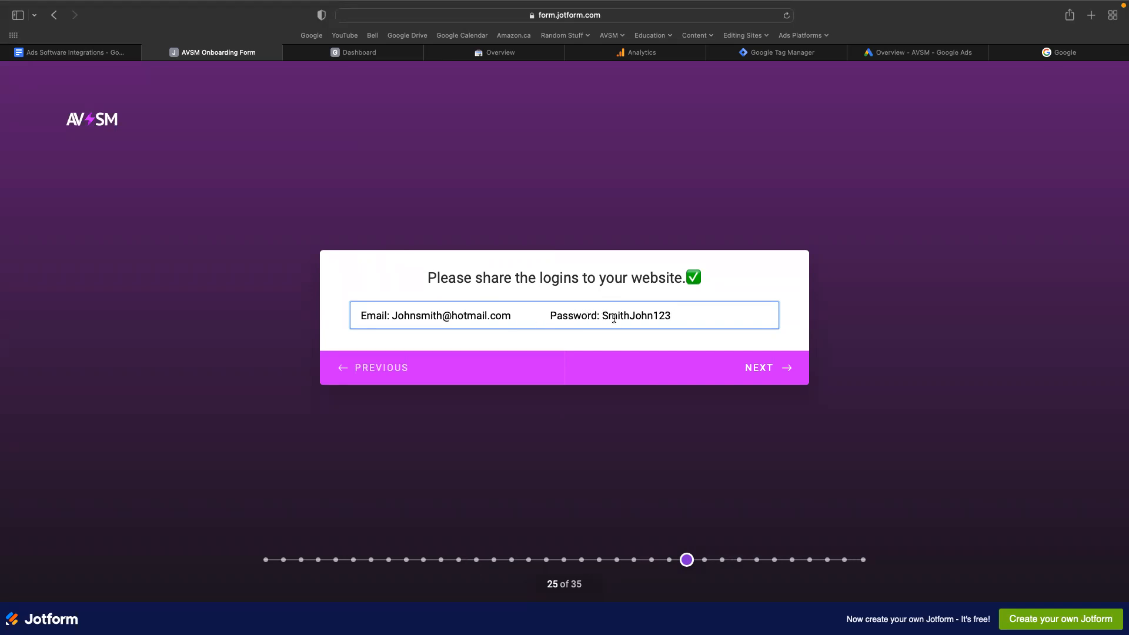
left_click(757, 374)
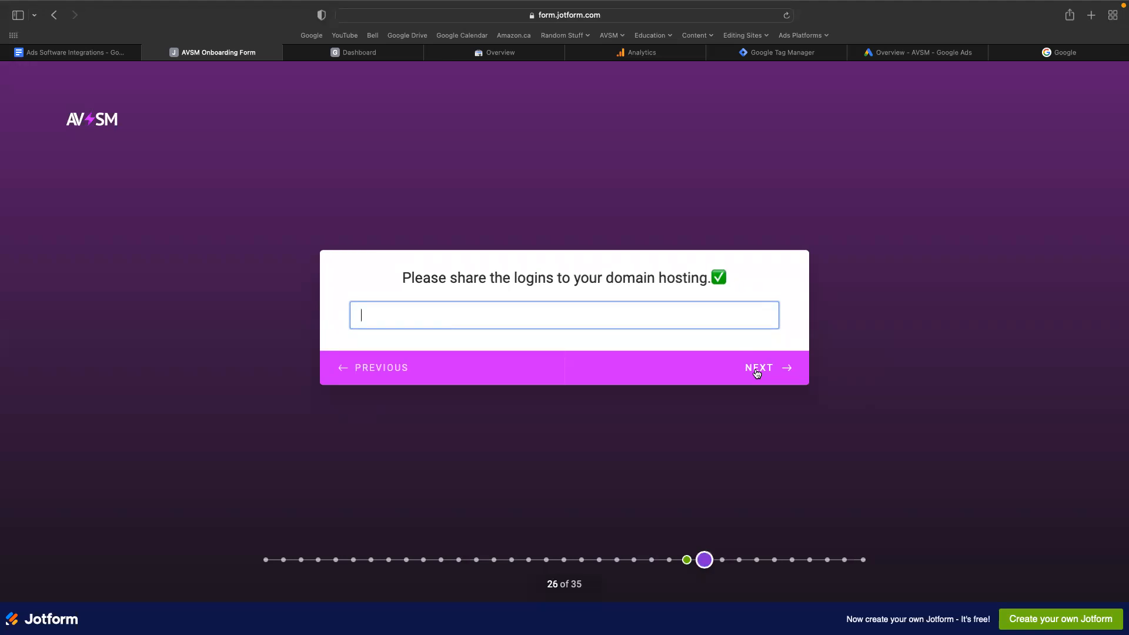
left_click(757, 373)
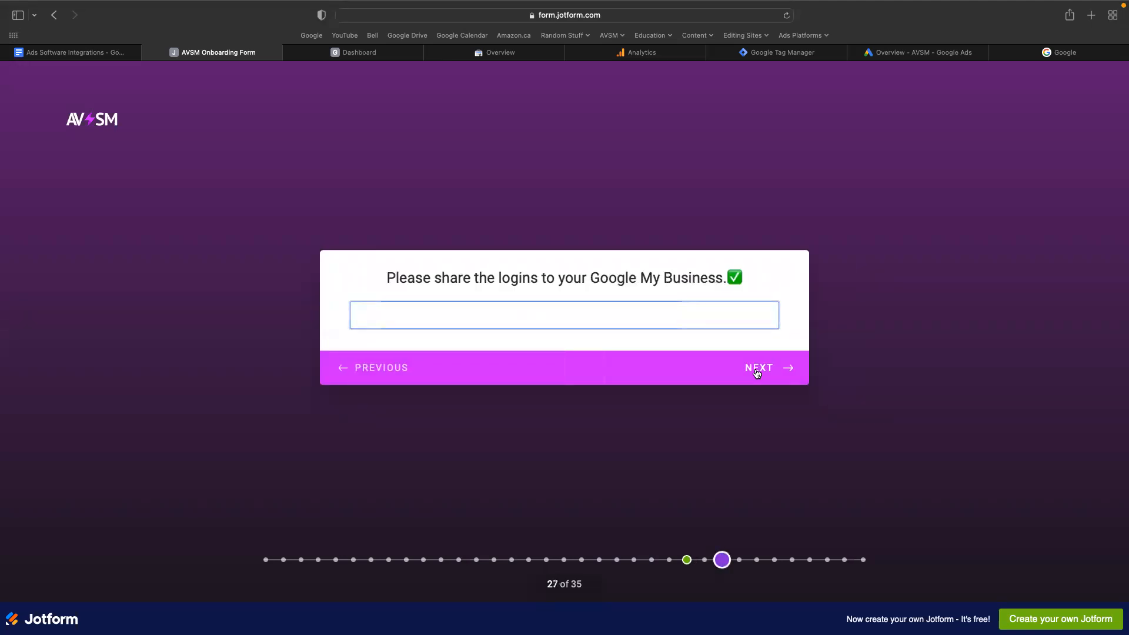
left_click(757, 373)
left_click(757, 374)
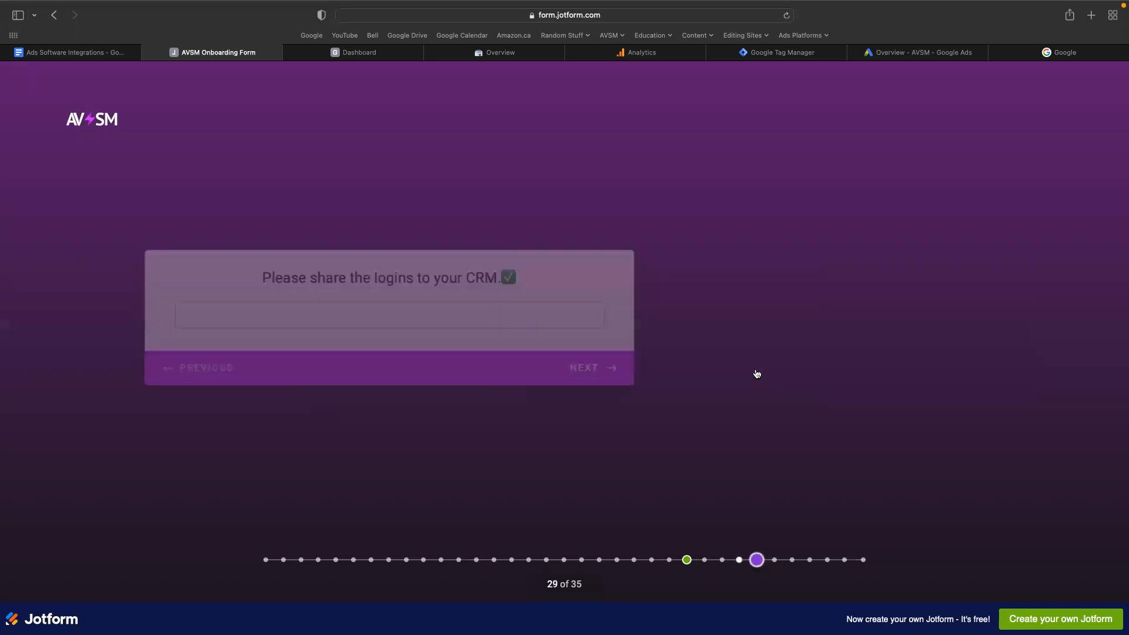
left_click(757, 373)
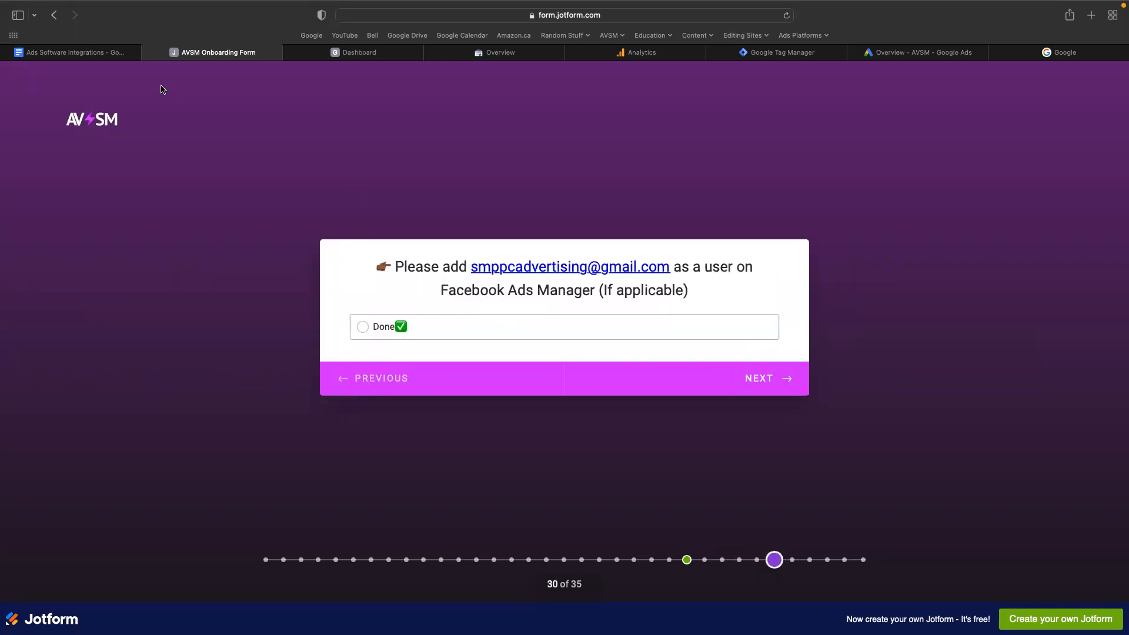
View the AVSM dashboard in Google Business Profile Manager and return to the onboarding form's Google My Business login question.
left_click(111, 53)
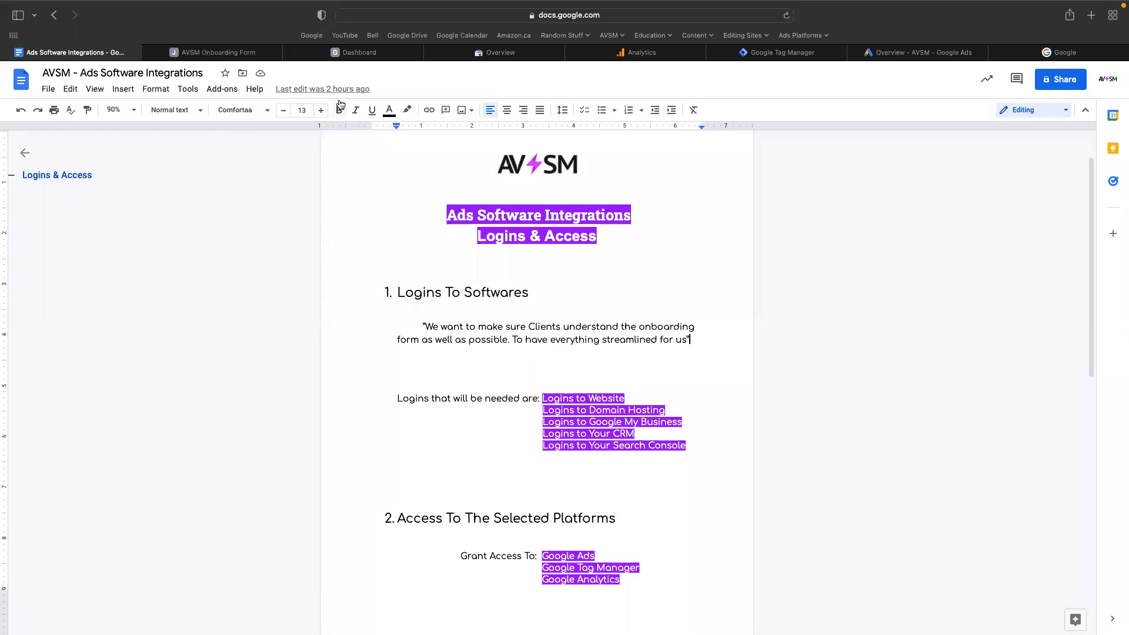
left_click(357, 54)
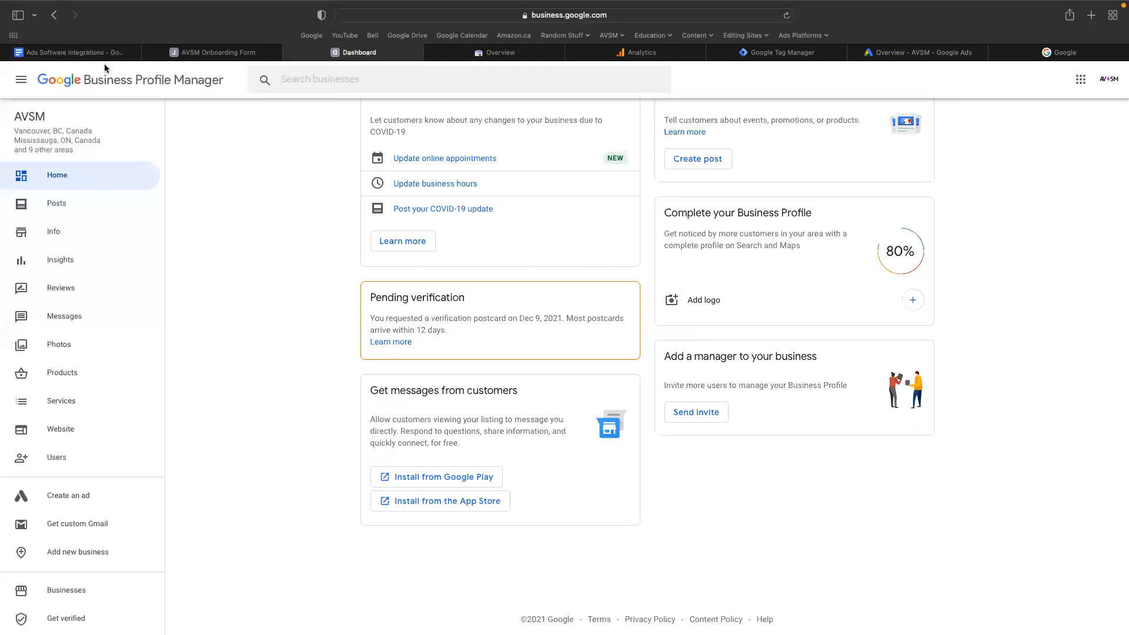
left_click(195, 52)
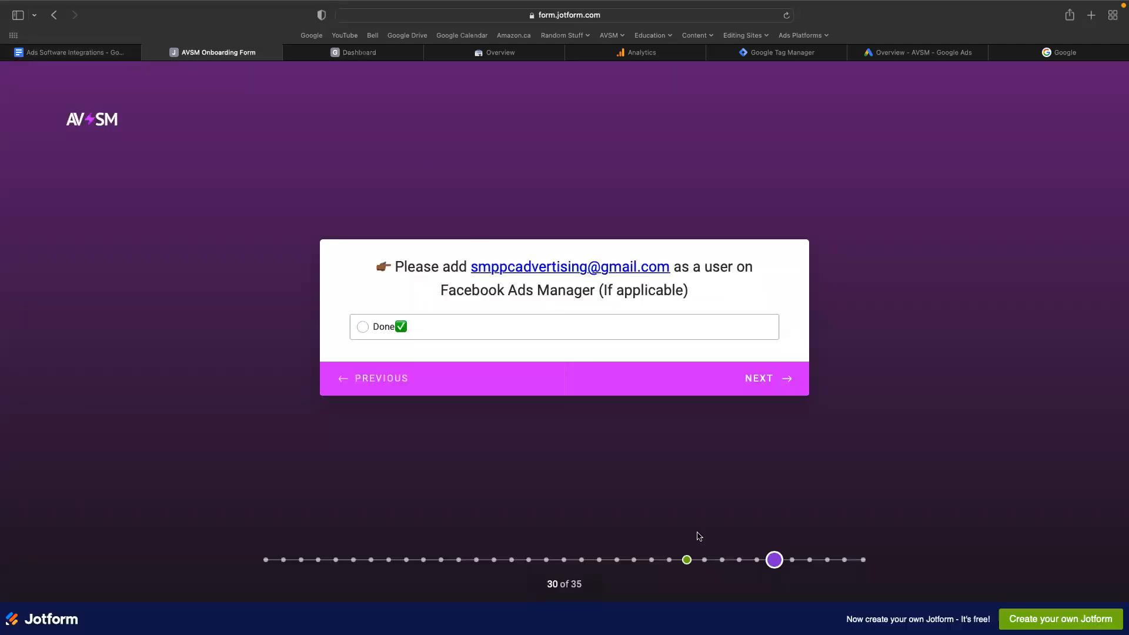
left_click(721, 561)
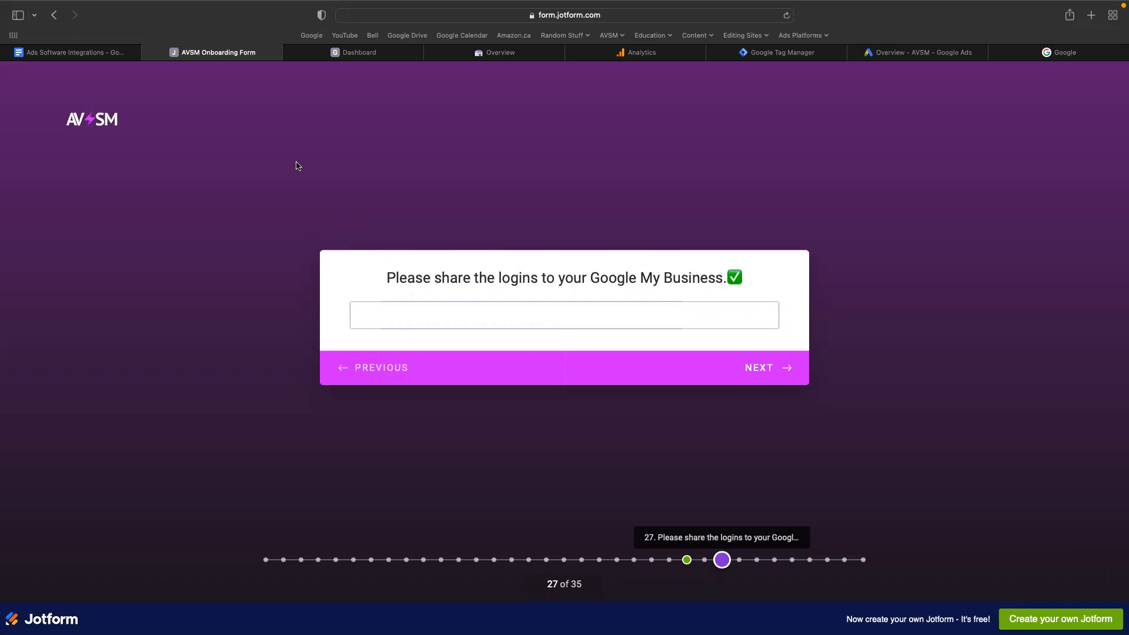
View the avsm.ca overview in Google Search Console, and review the platform access list in the Ads Software Integrations document.
left_click(101, 52)
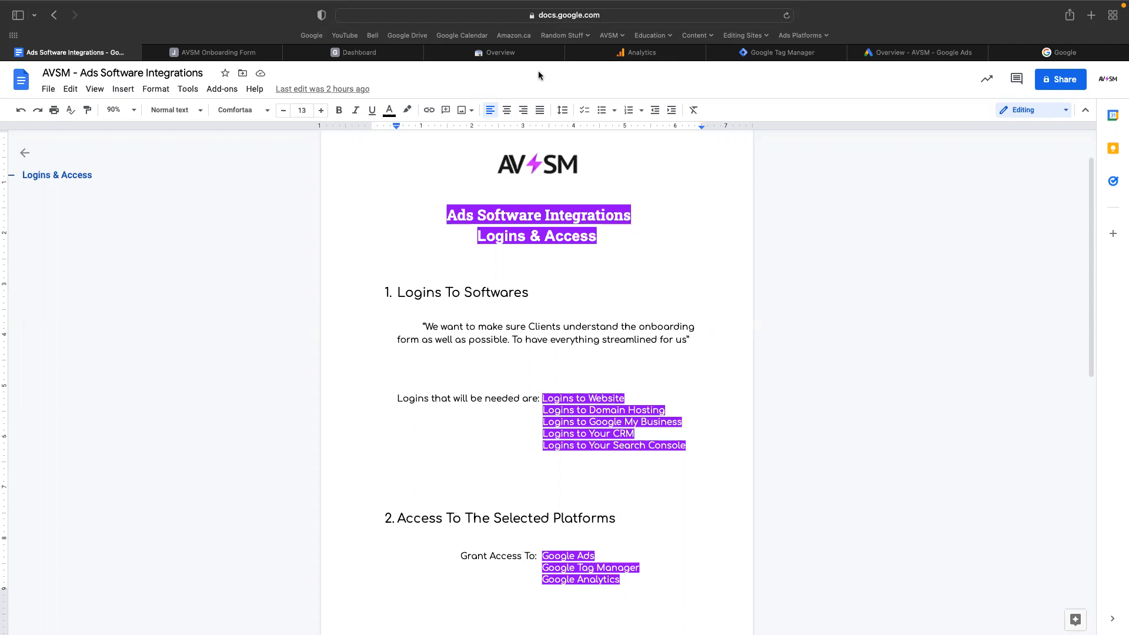
left_click(500, 53)
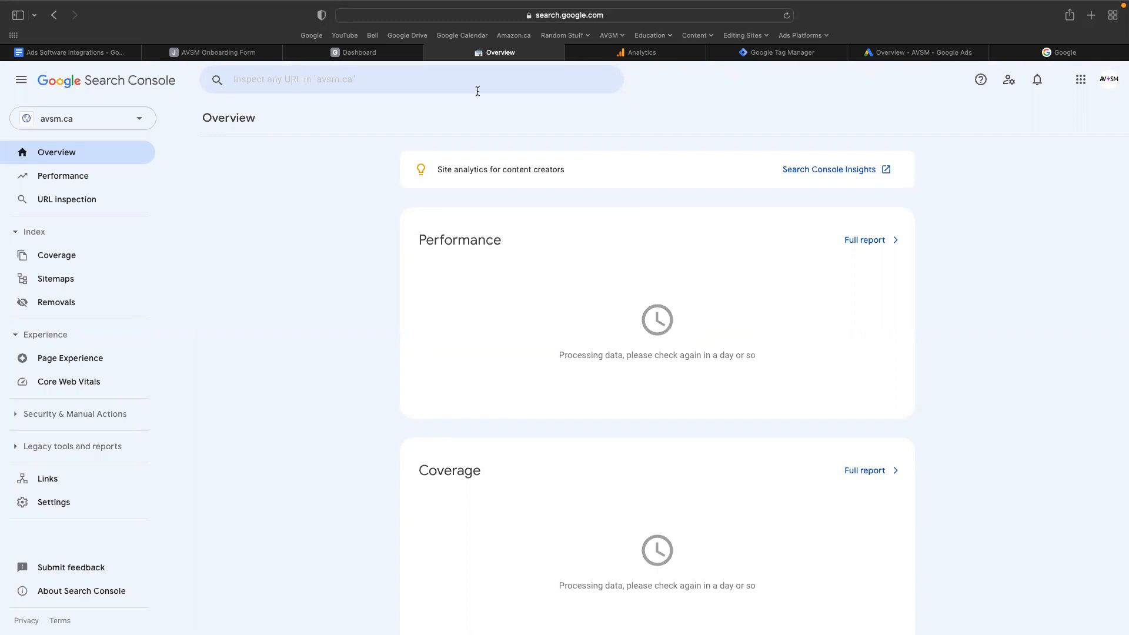
left_click(64, 54)
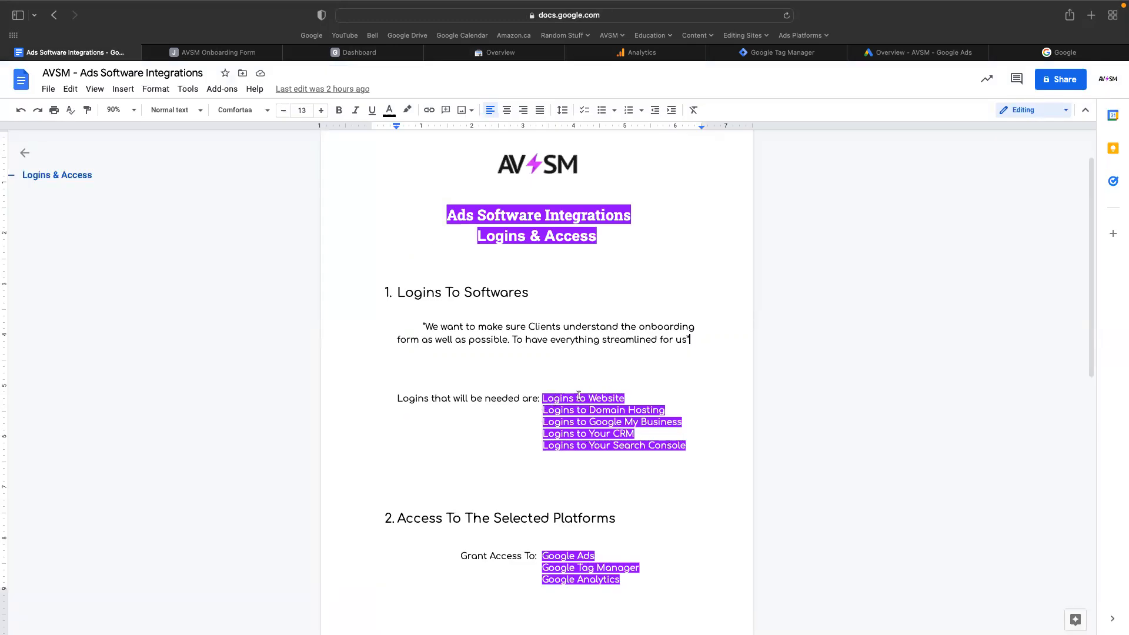
scroll(603, 462, "down", 4)
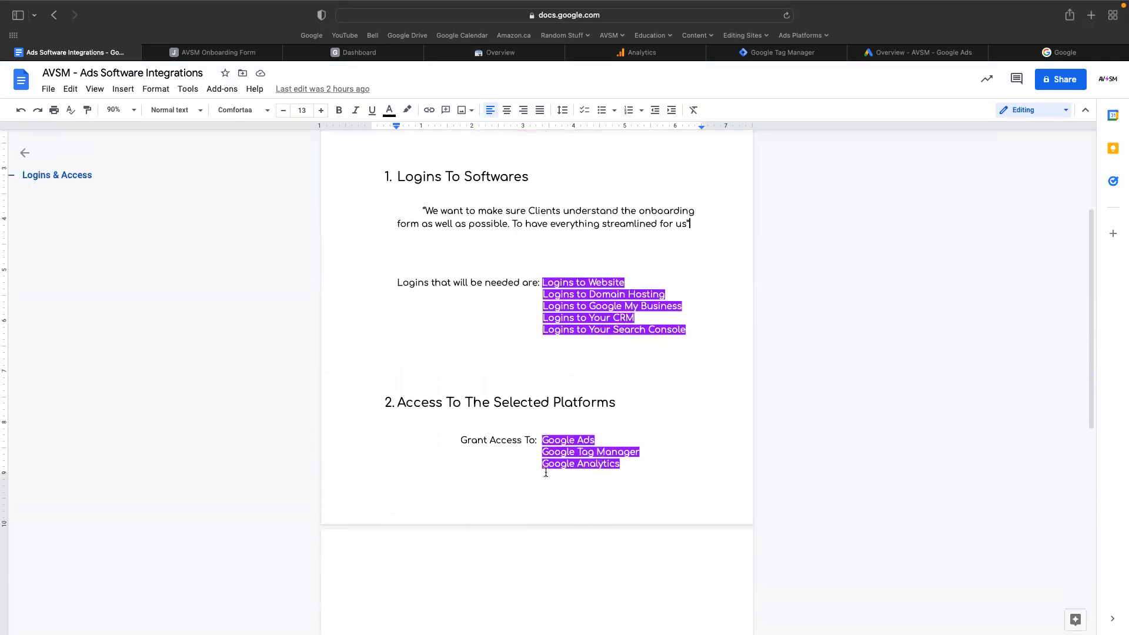
scroll(536, 470, "up", 5)
scroll(535, 470, "down", 2)
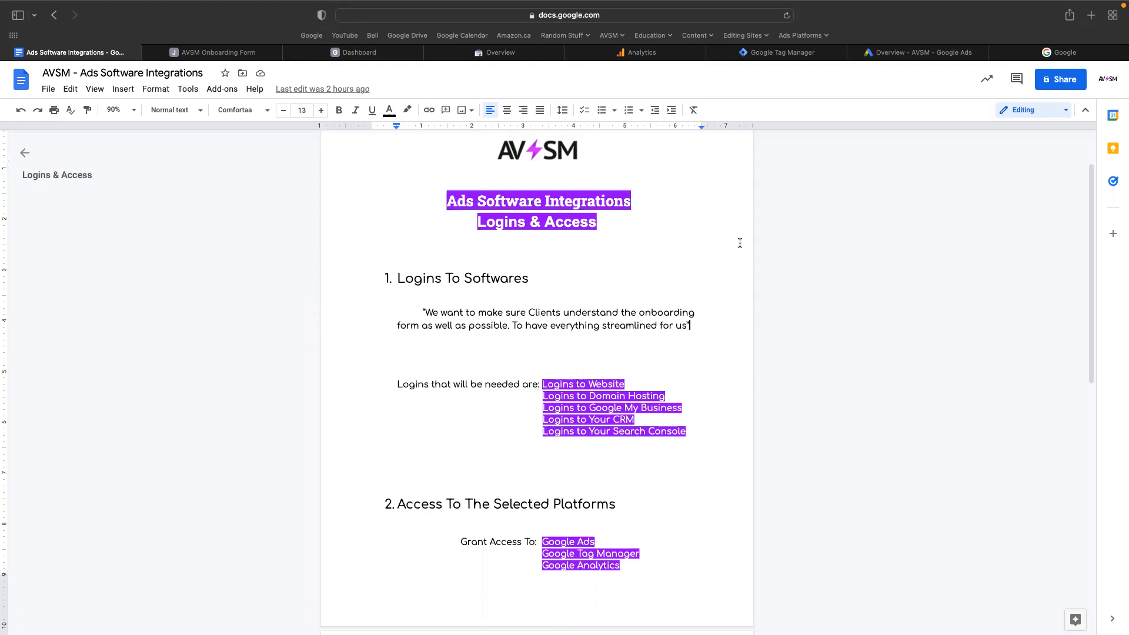
Switch to Google Ads and start a new user invitation from the AVSM account's Access and security settings.
left_click(895, 52)
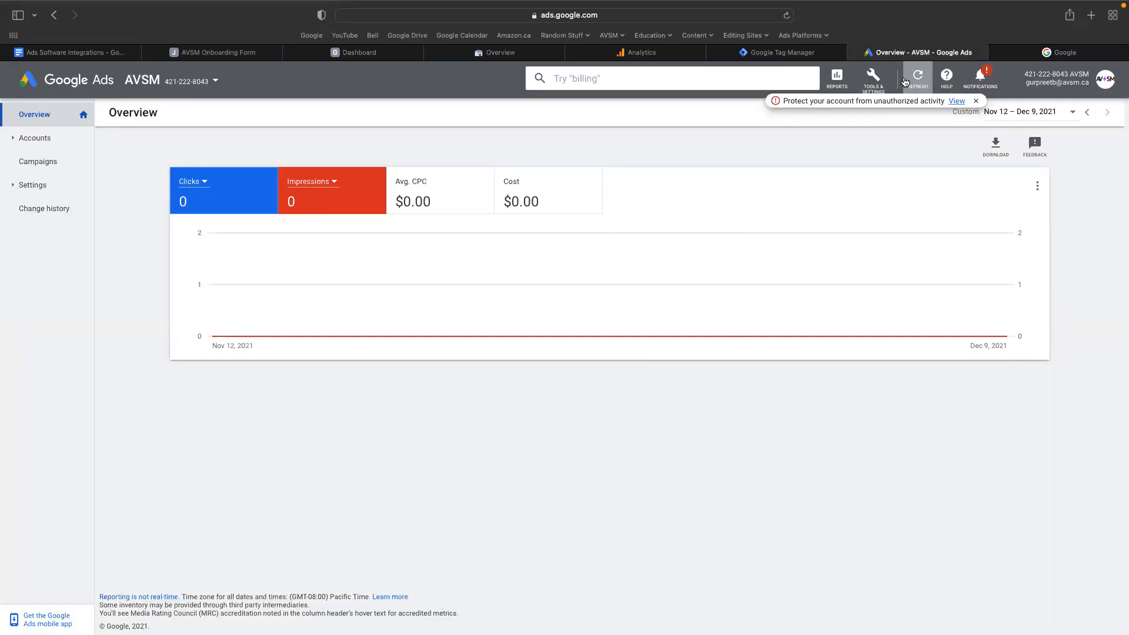
left_click(882, 81)
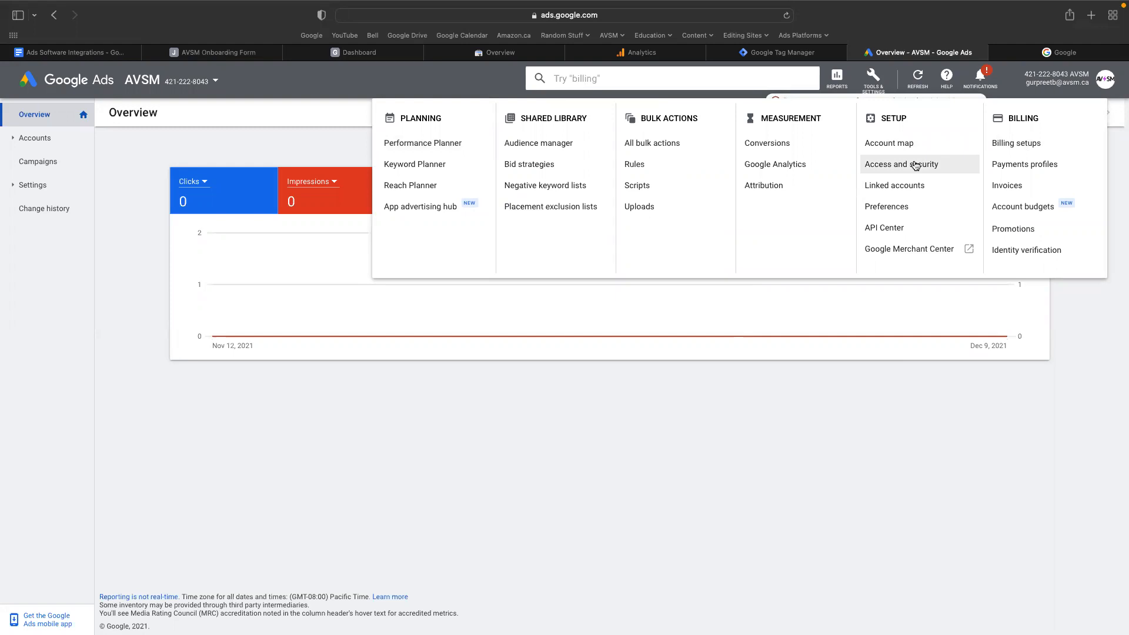
left_click(916, 165)
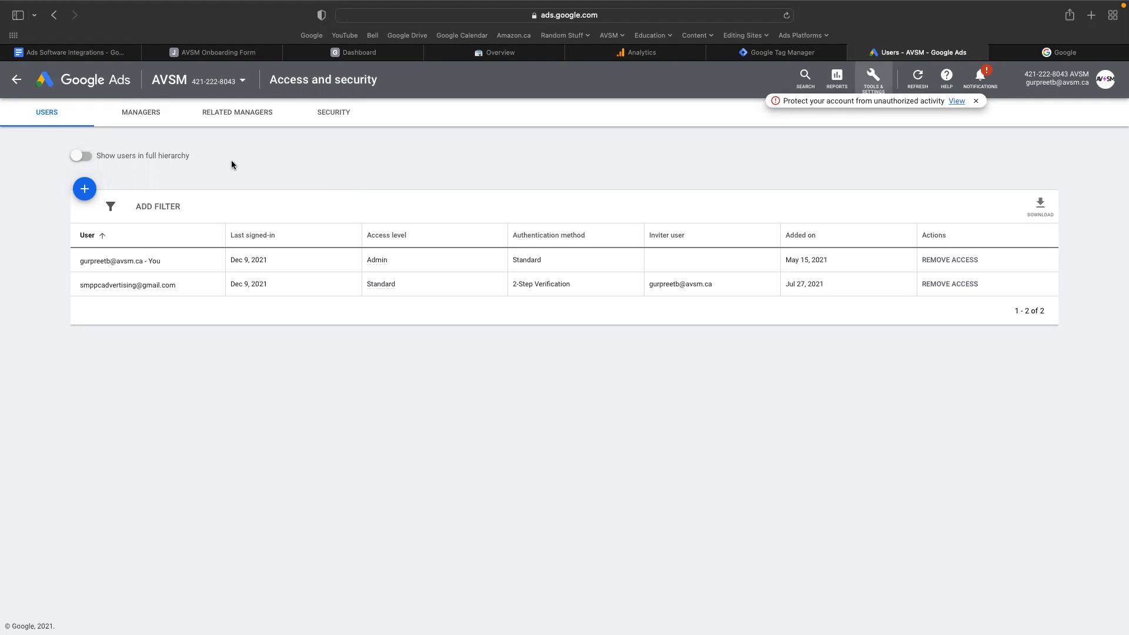
left_click(83, 190)
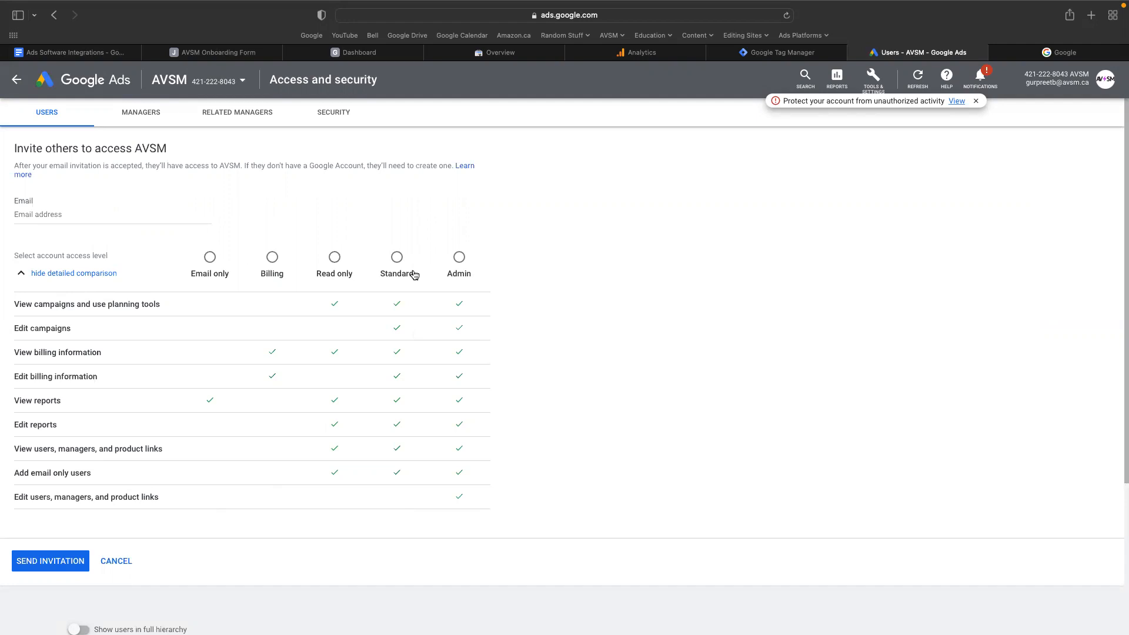
Select the Admin access level for the AVSM account invitation.
left_click(396, 270)
left_click(445, 260)
left_click(47, 560)
left_click(110, 212)
left_click(122, 189)
left_click(103, 214)
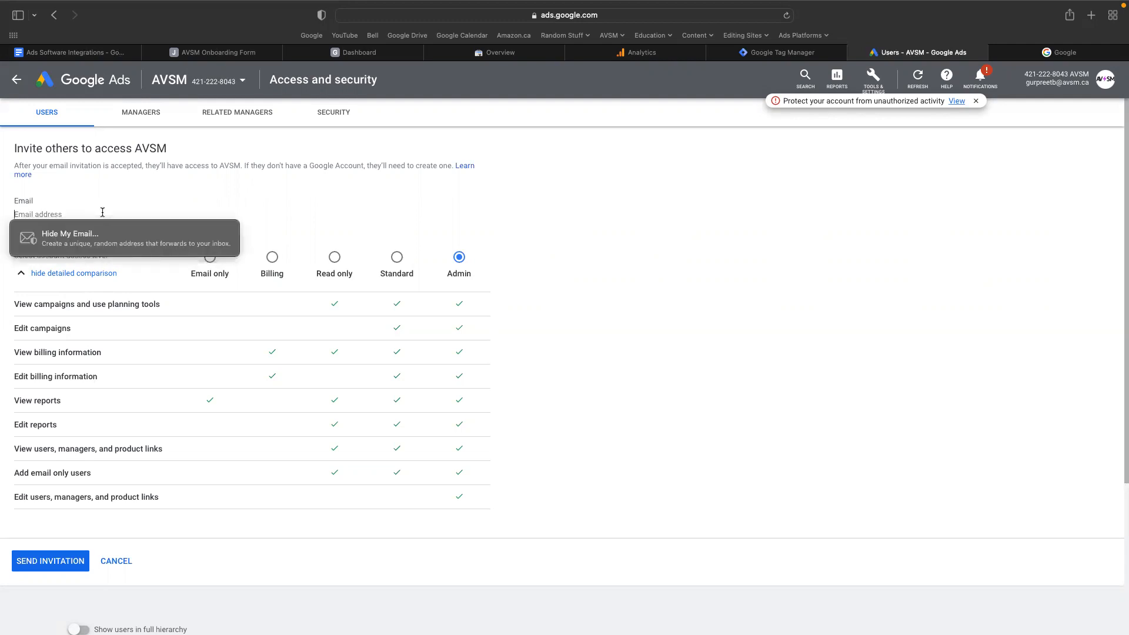
left_click(99, 199)
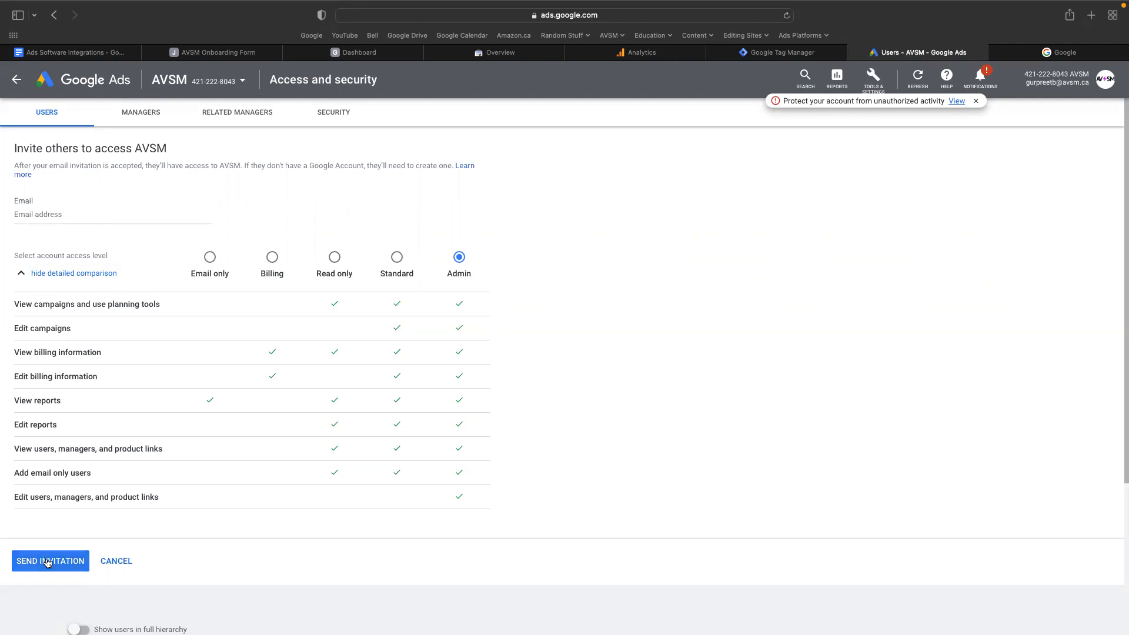
Switch to Google Tag Manager, start a user invitation from the AVSM account's user management, and enter a sample e-mail address.
left_click(70, 52)
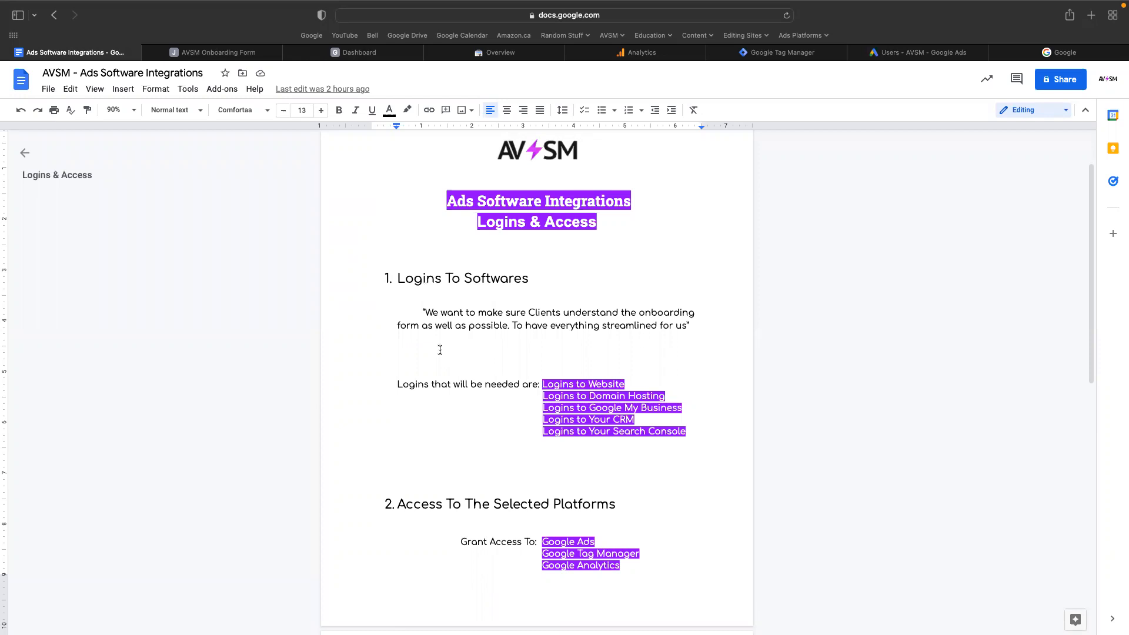
left_click(771, 53)
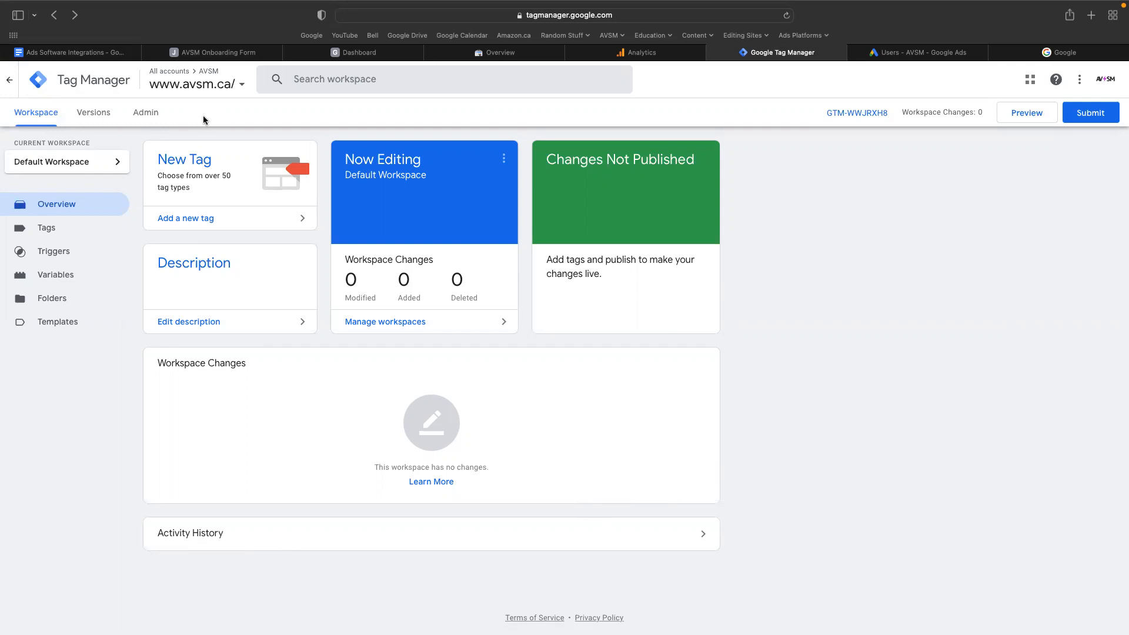
left_click(155, 121)
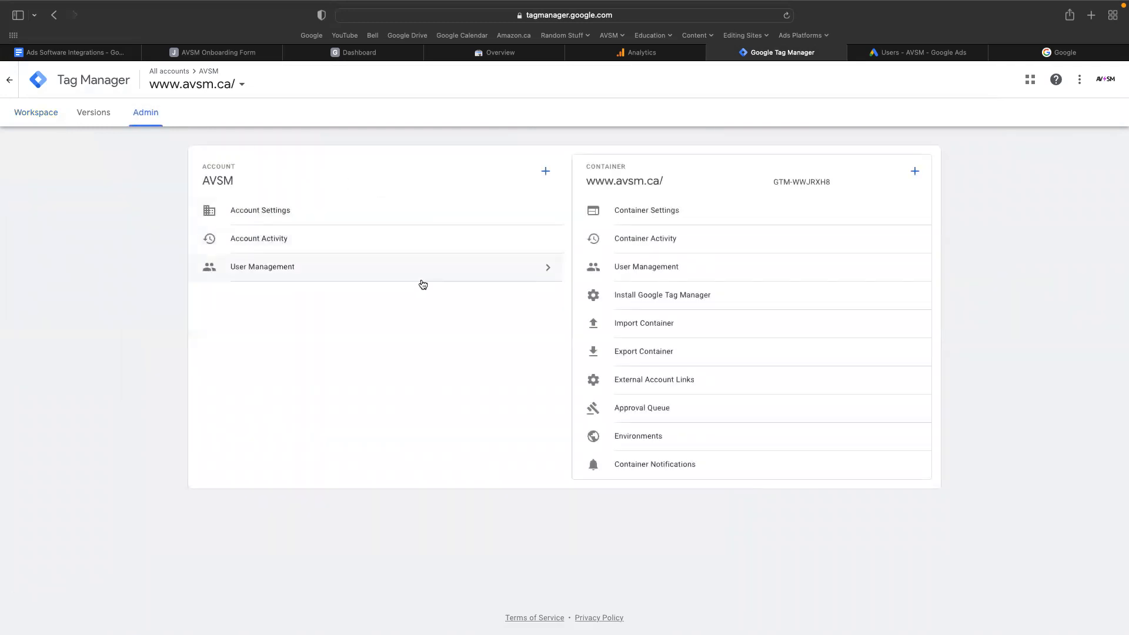
left_click(422, 273)
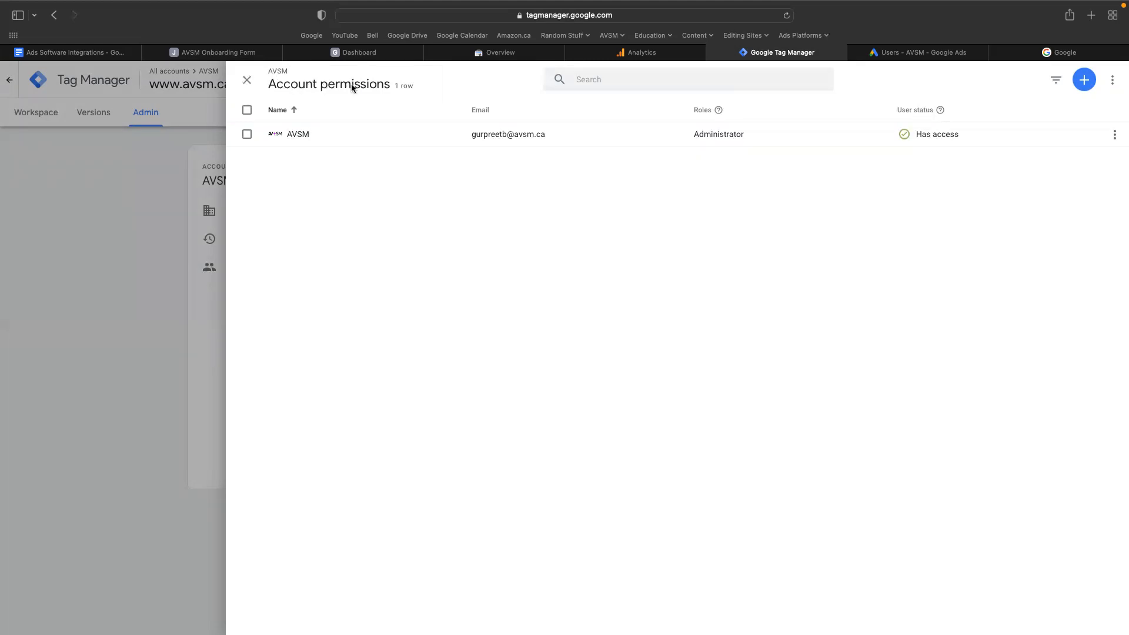
left_click(1087, 81)
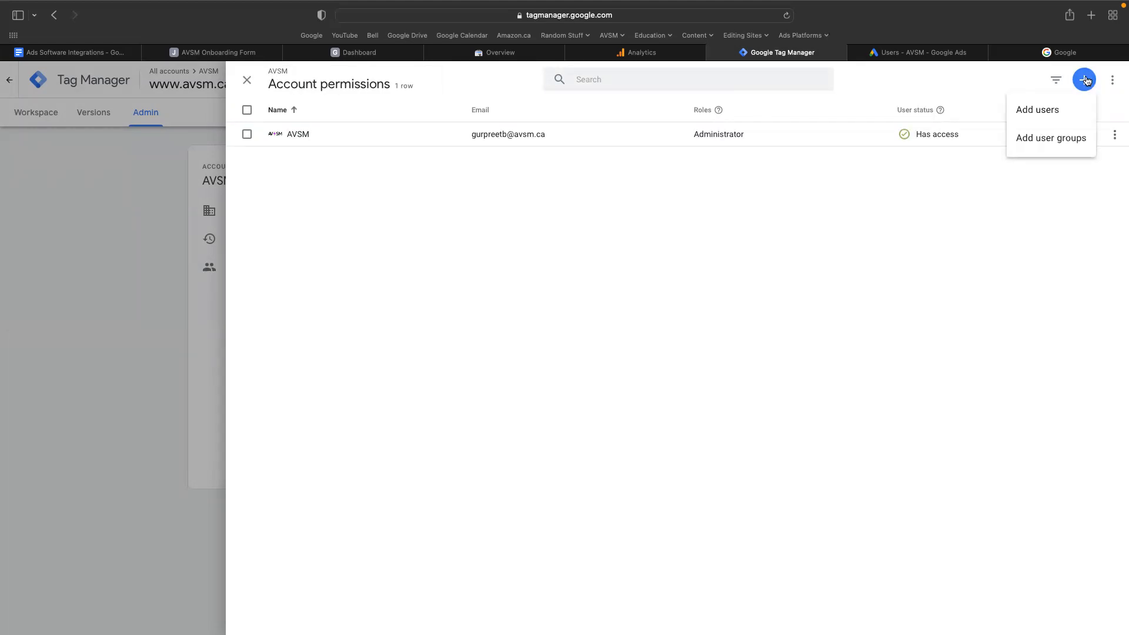
left_click(1055, 121)
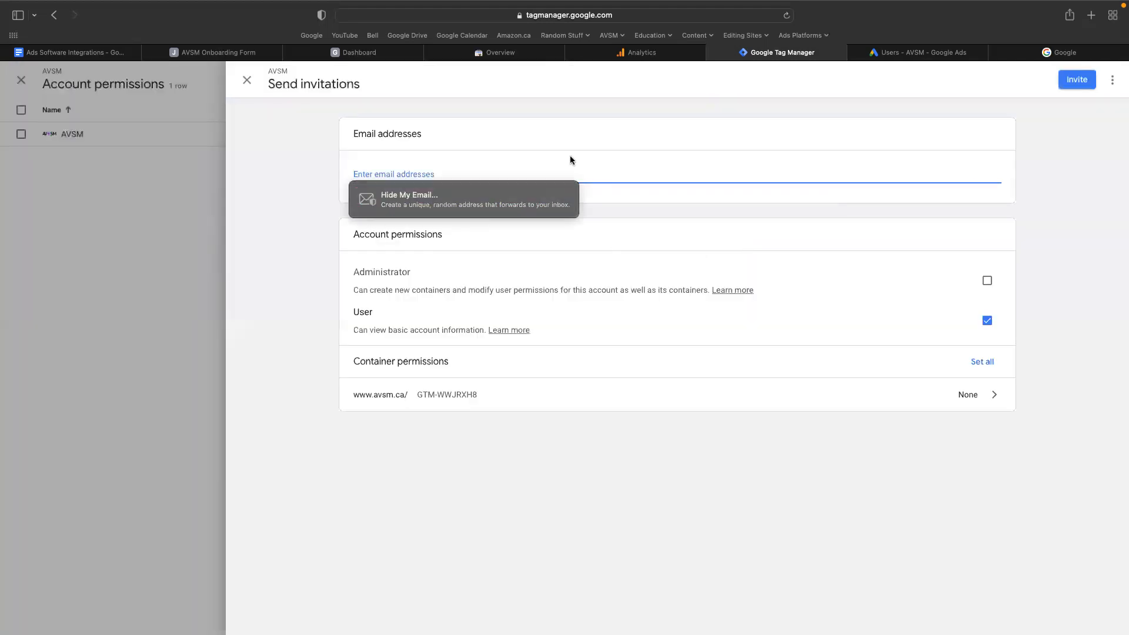
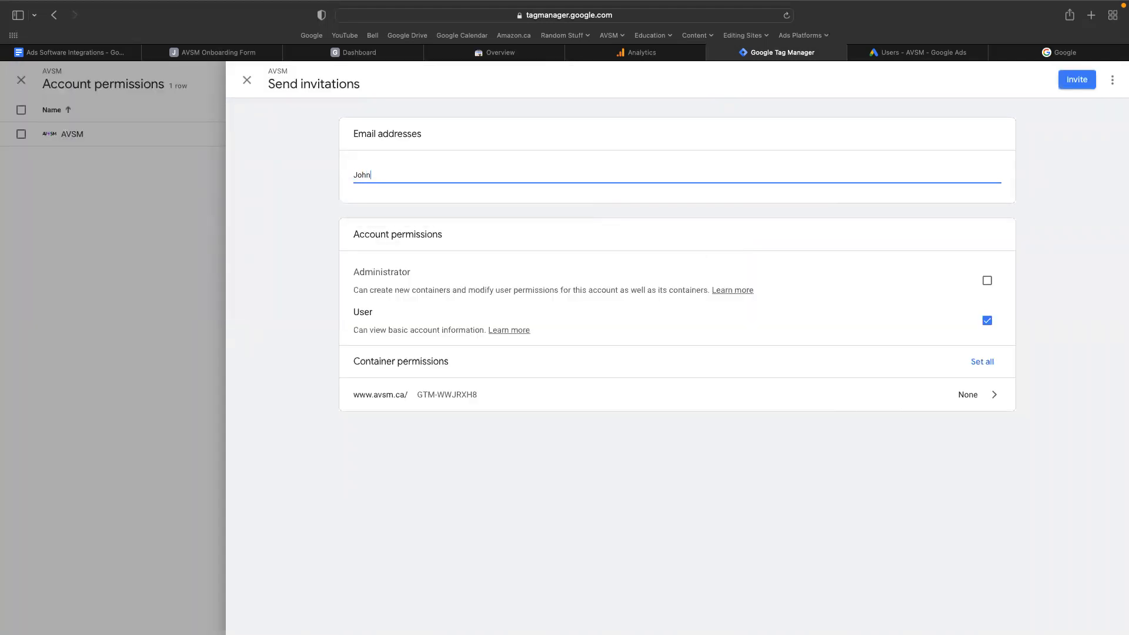
Copy the agency's e-mail address from the onboarding form's Facebook Ads Manager question.
left_click(241, 53)
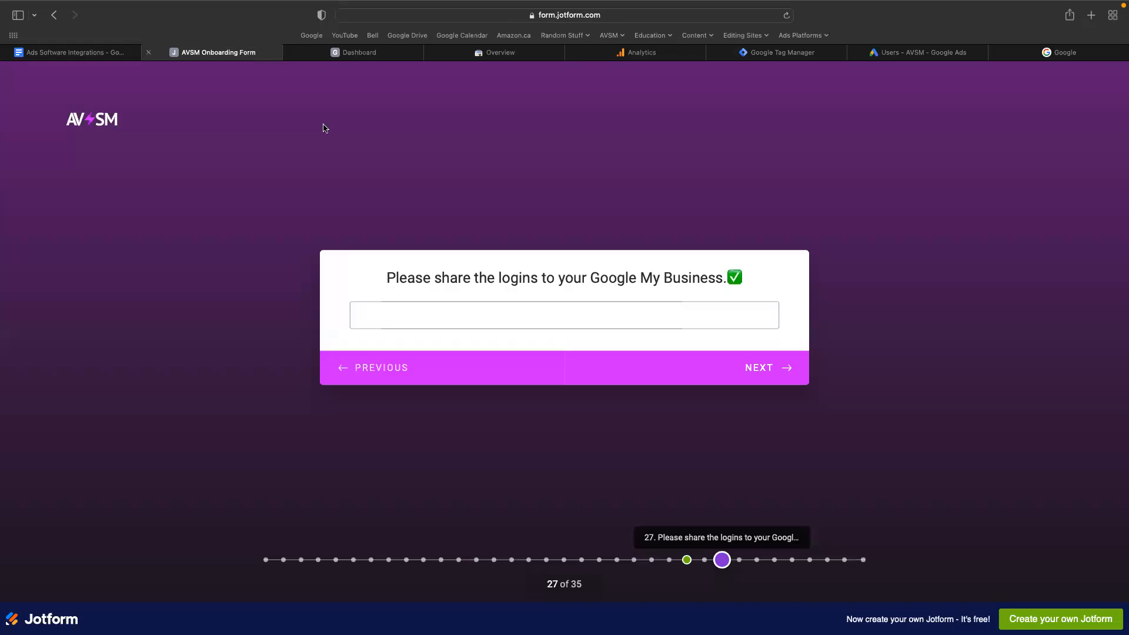
left_click(776, 561)
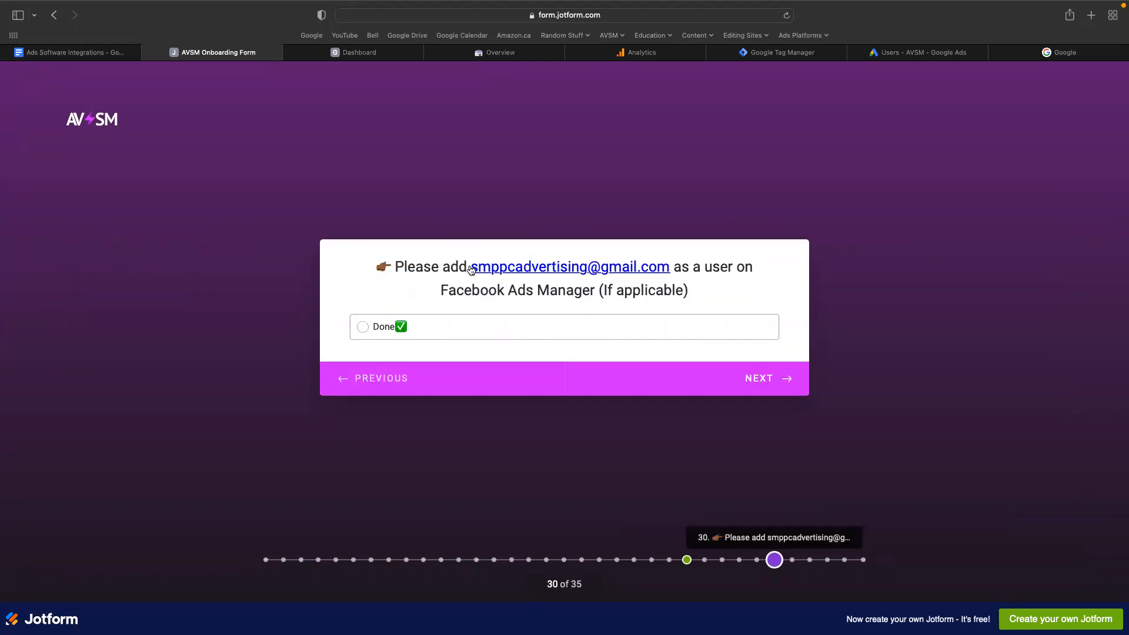
left_click_drag(471, 271, 667, 266)
key("super+c")
right_click(667, 266)
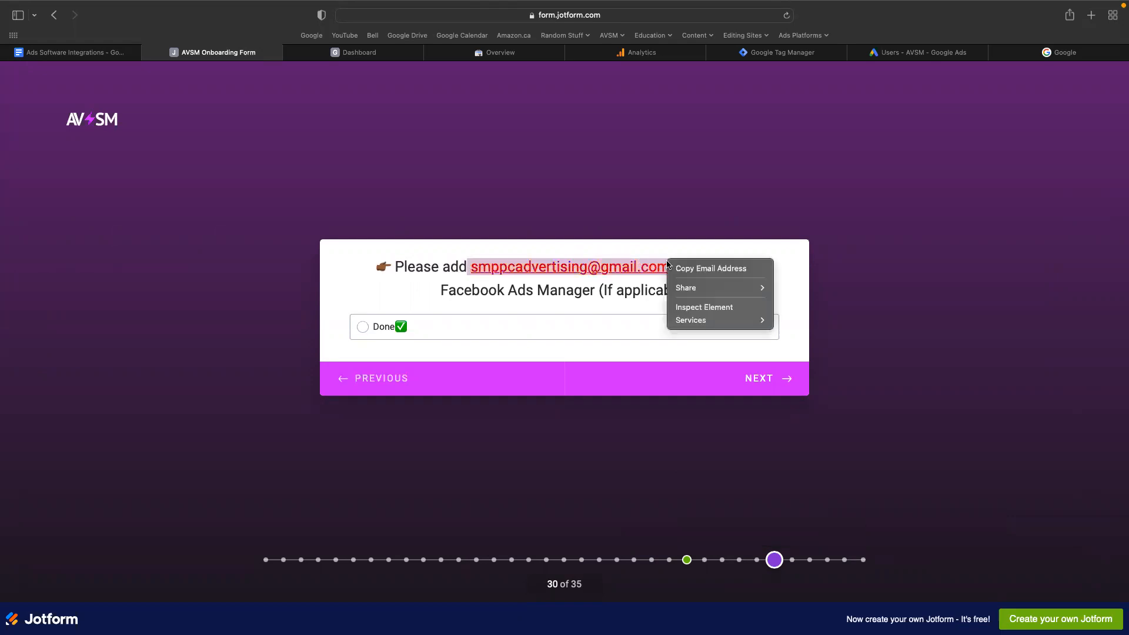
left_click(693, 271)
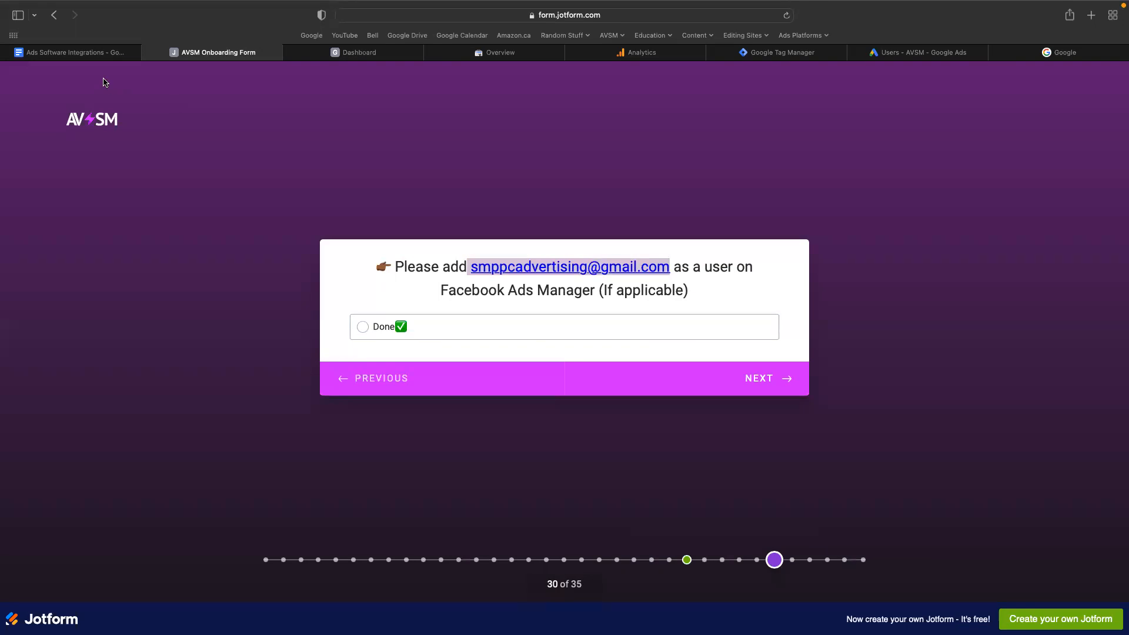
Replace the sample recipient in the Tag Manager invitation with the copied agency e-mail address.
left_click(742, 54)
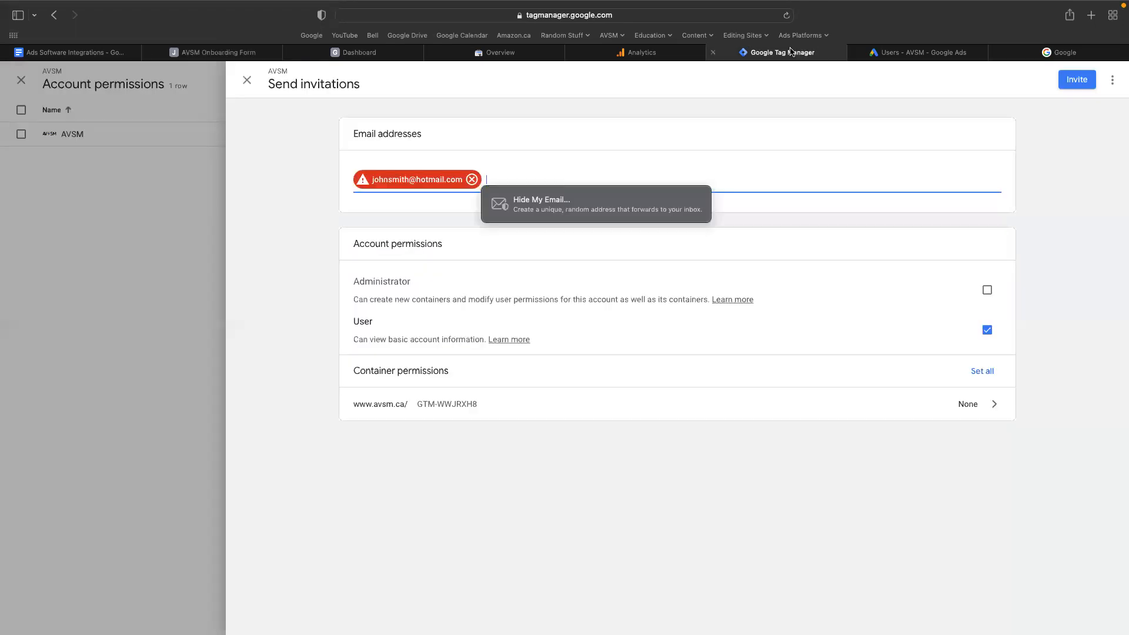
left_click(471, 178)
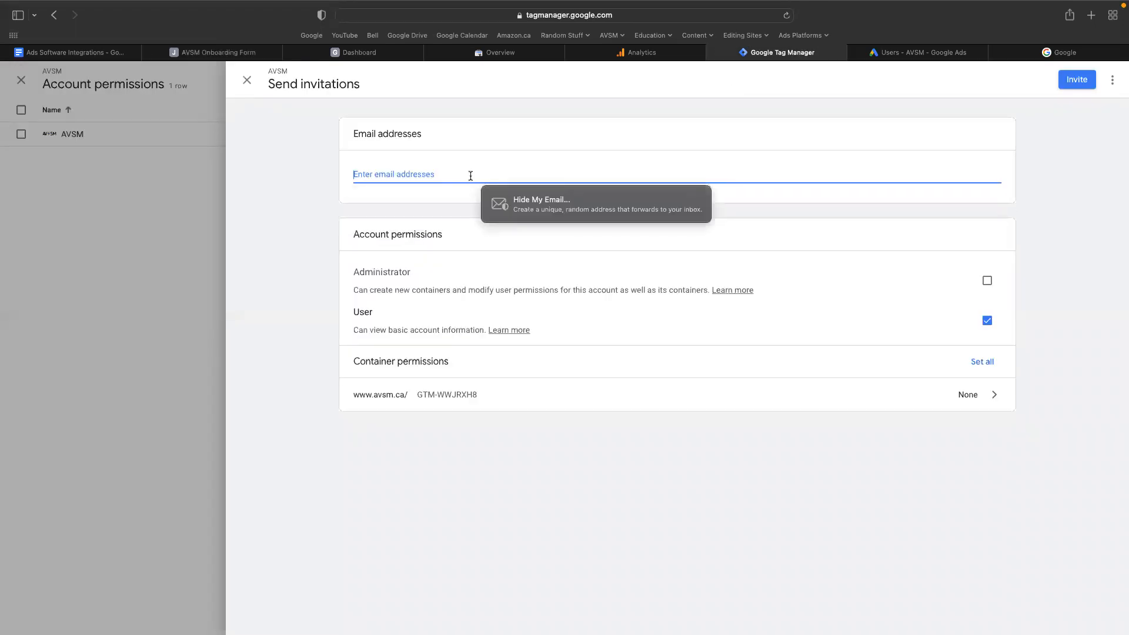
key("super+v")
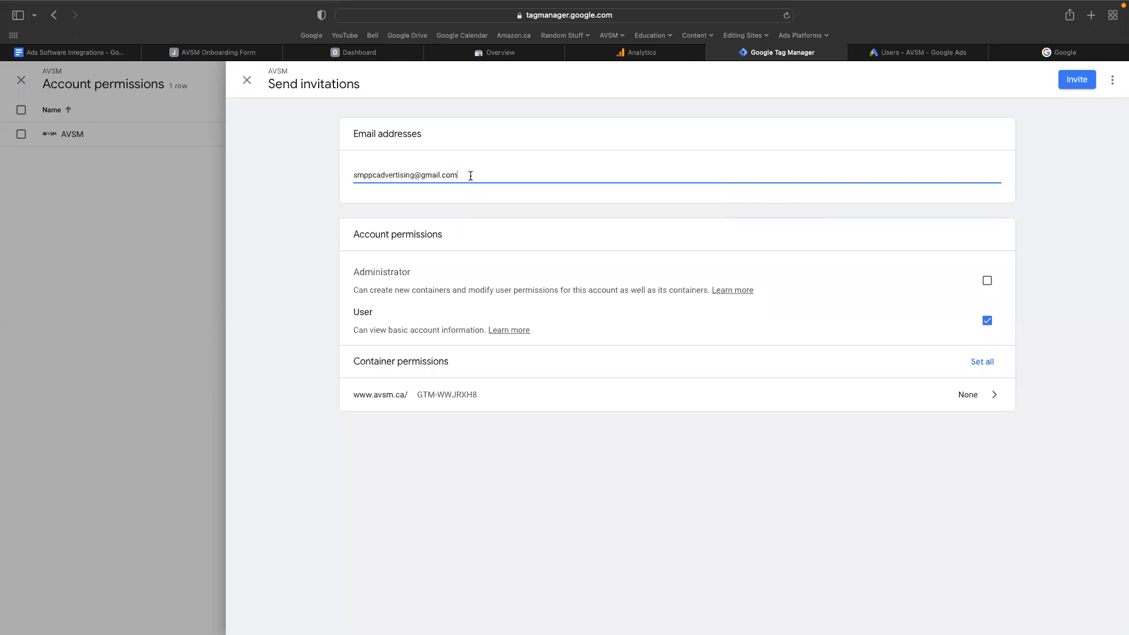
left_click(509, 203)
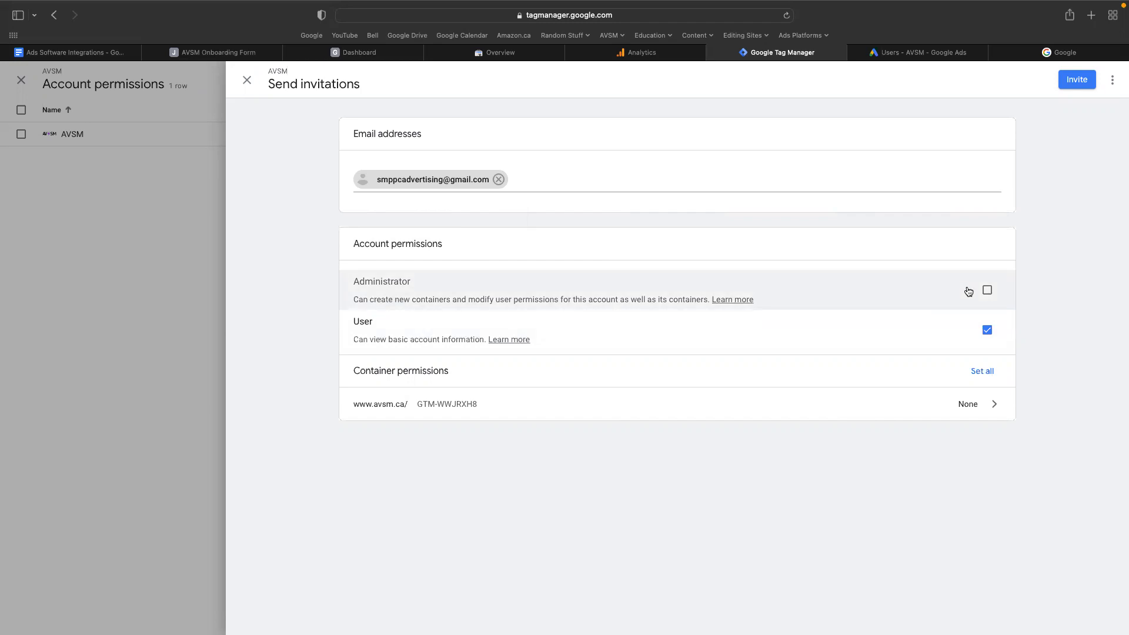
Grant the invited user the Administrator account permission in addition to User.
left_click(987, 290)
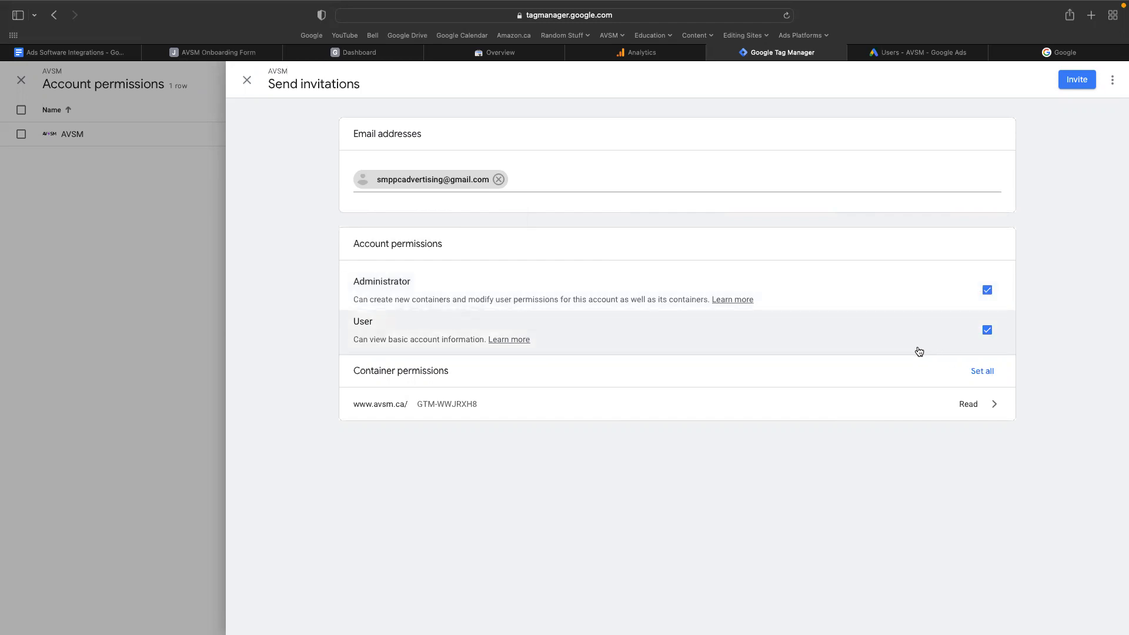
left_click(977, 330)
left_click(981, 281)
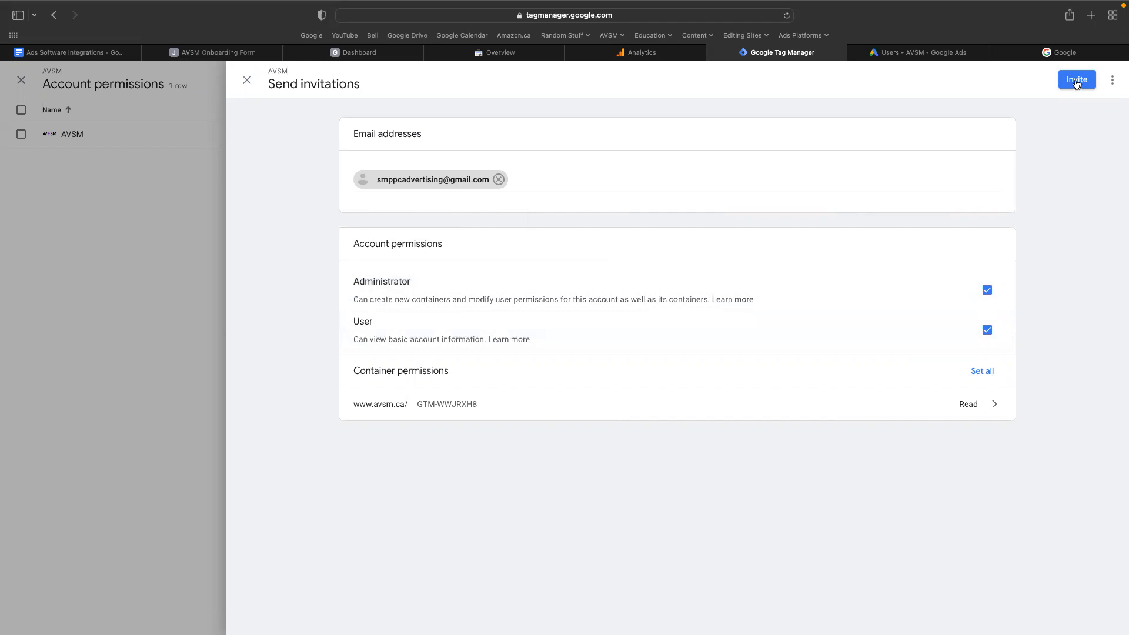
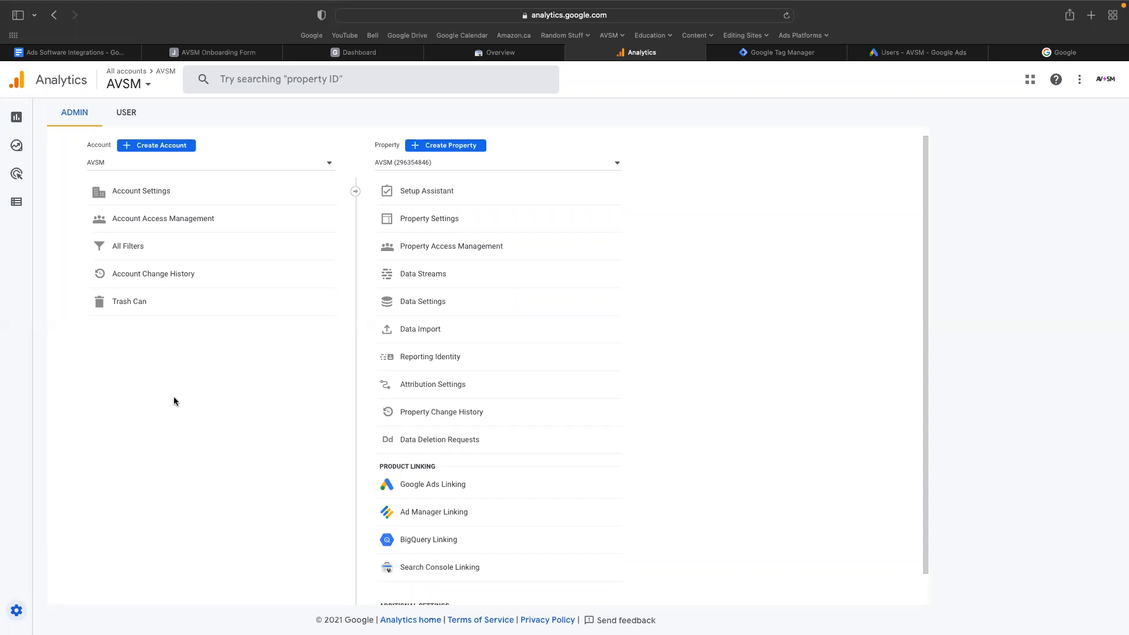
Start adding a new user in the AVSM account's access management in Google Analytics.
left_click(133, 111)
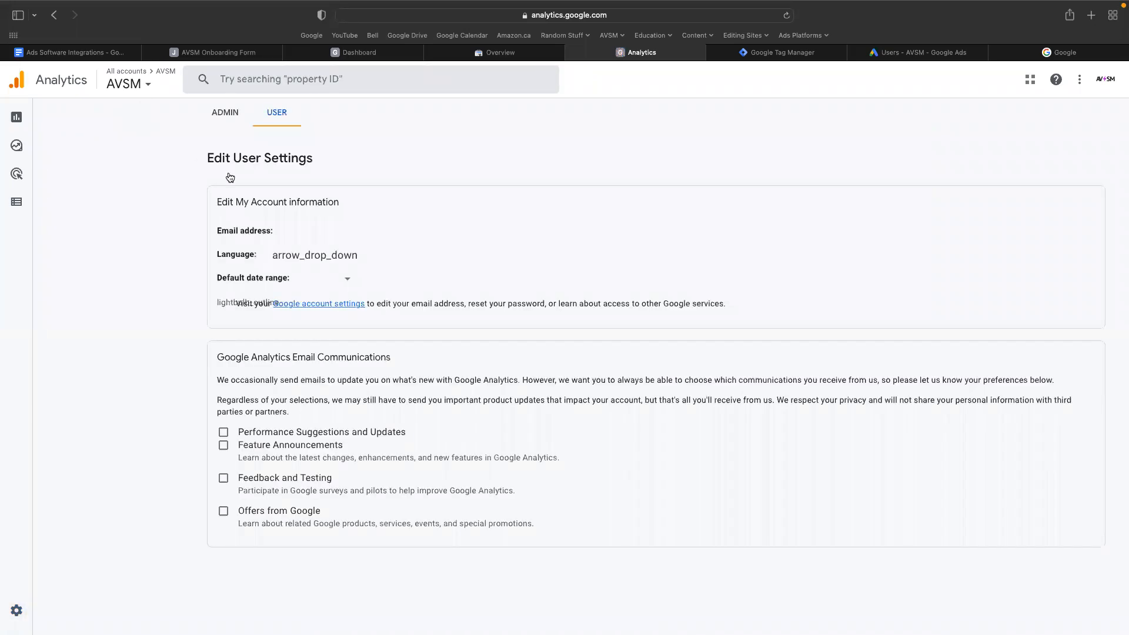
left_click(226, 113)
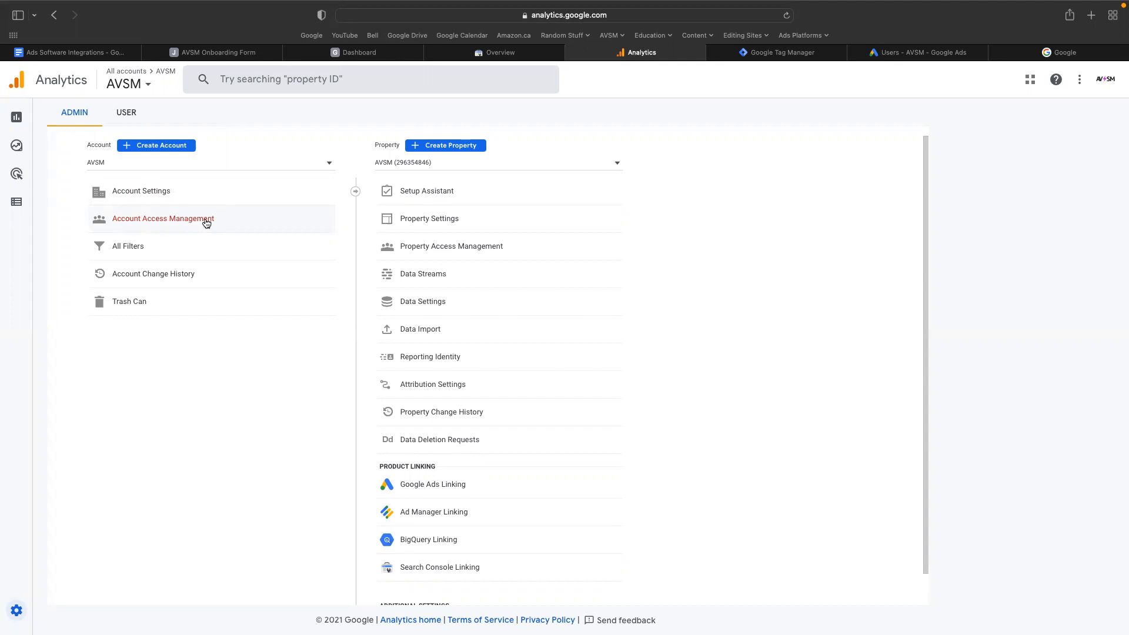
left_click(206, 223)
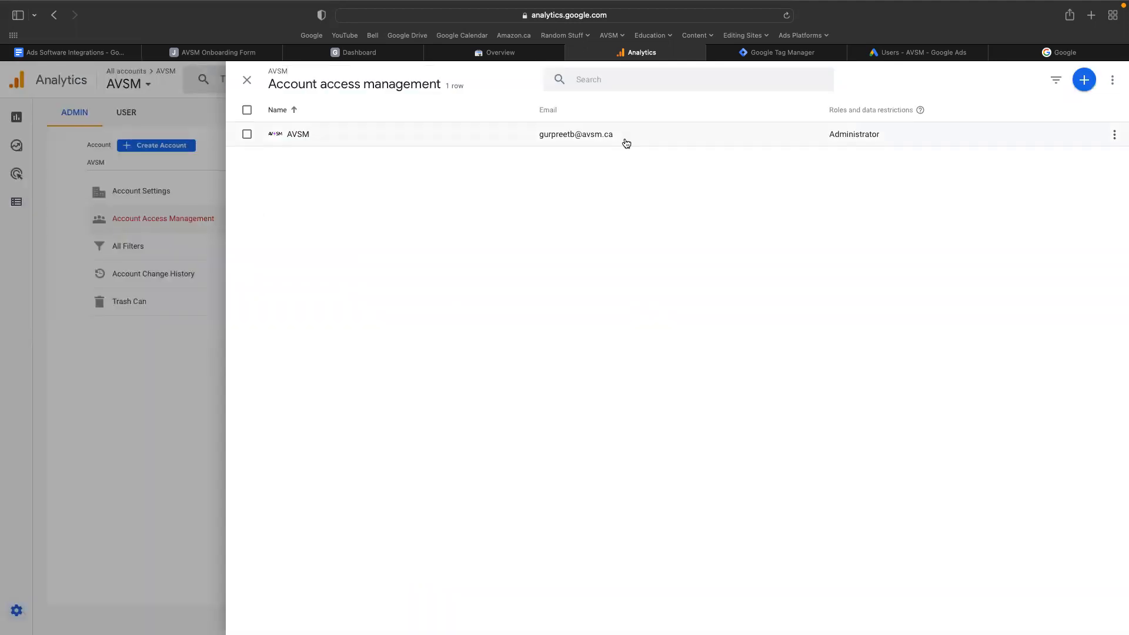
left_click(1084, 83)
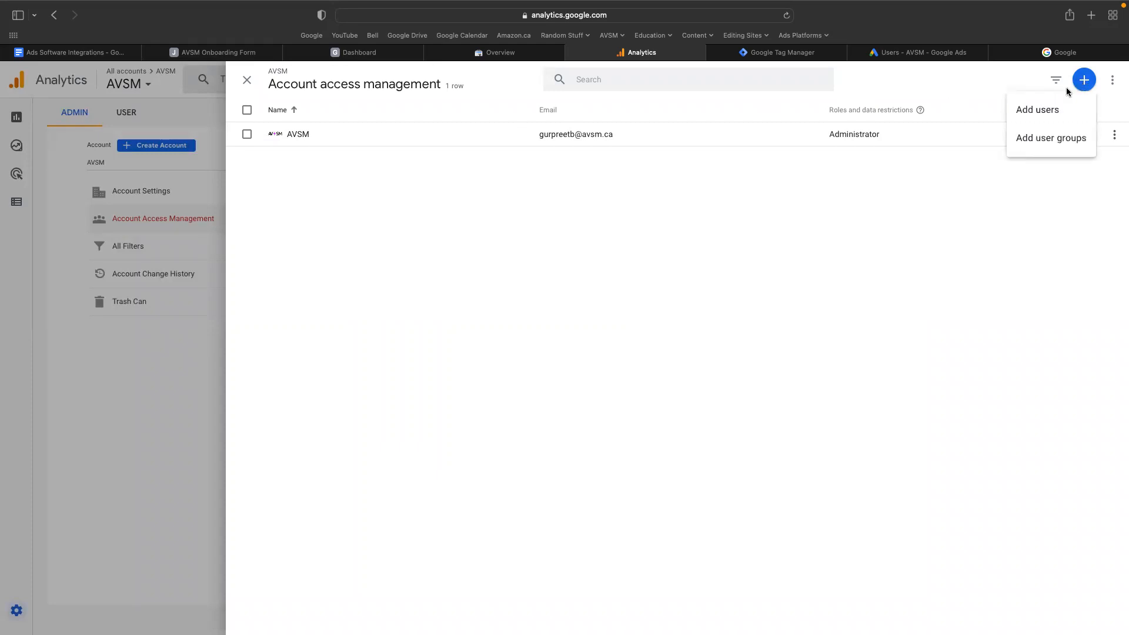
left_click(1042, 110)
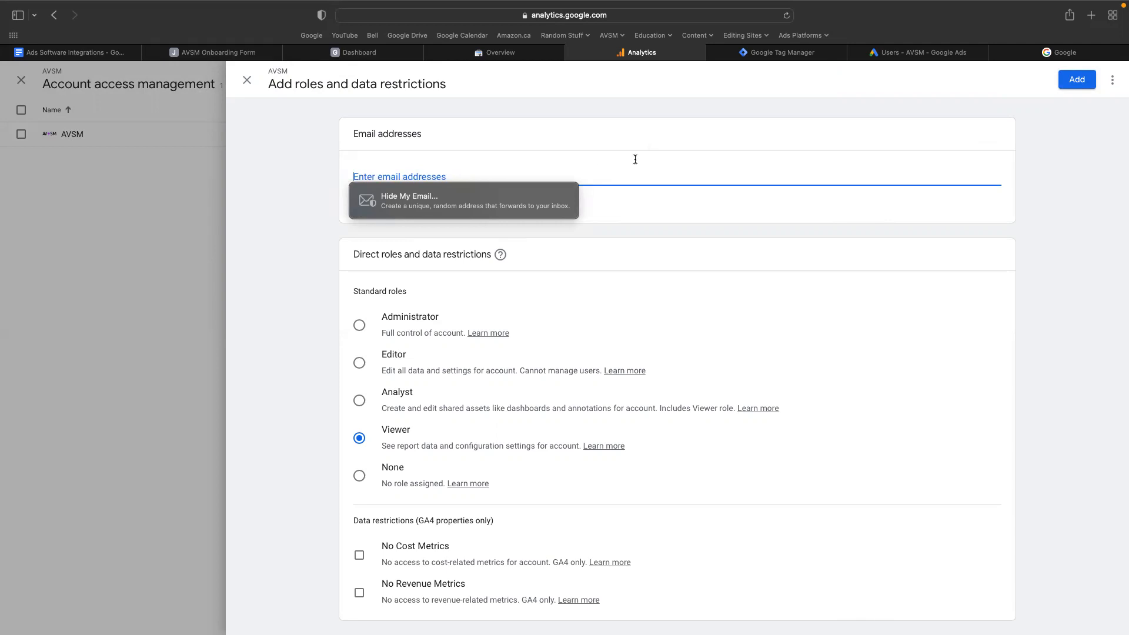
Enter the copied agency e-mail address as the new Analytics user, keeping notification of new users by email.
left_click(773, 57)
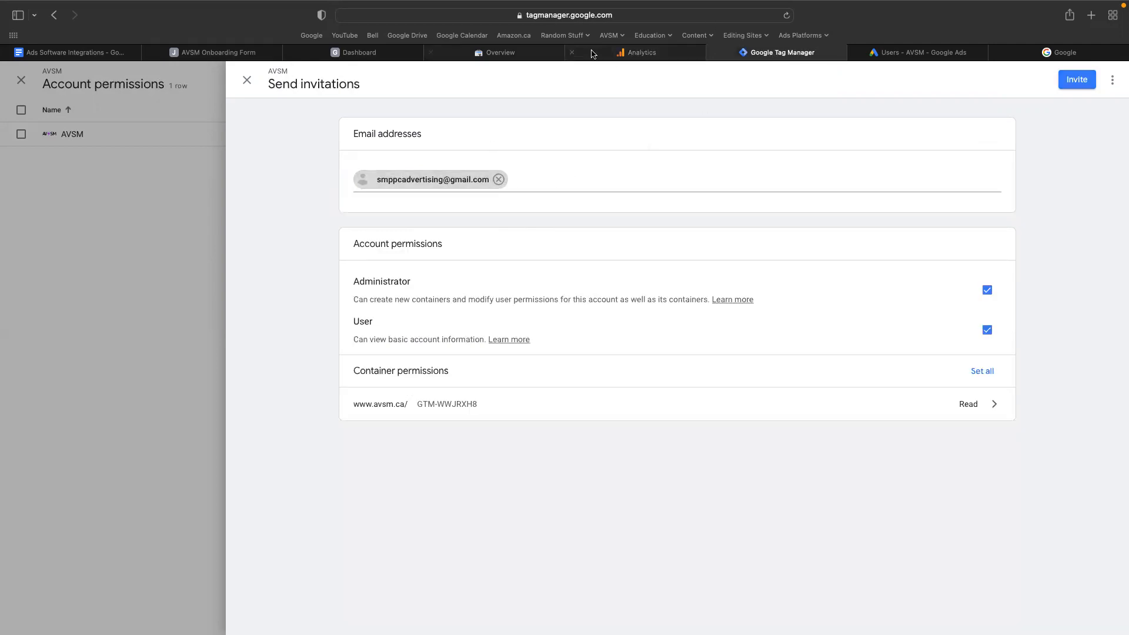
left_click(612, 56)
key("super+v")
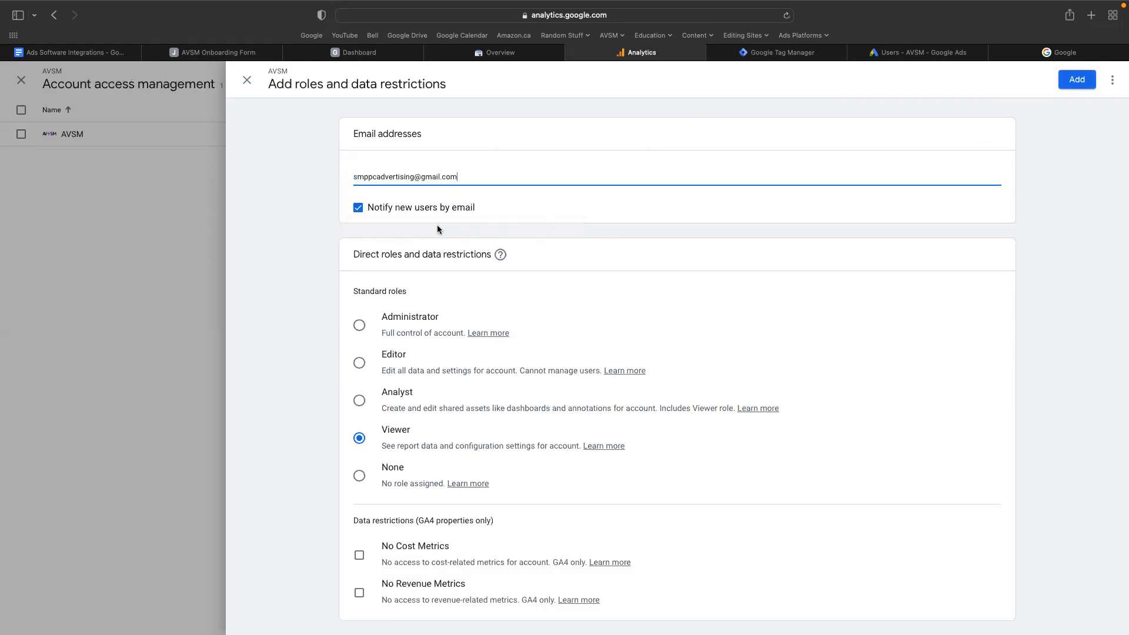
left_click(417, 219)
Assign the new Analytics user the Administrator standard role.
scroll(464, 295, "down", 1)
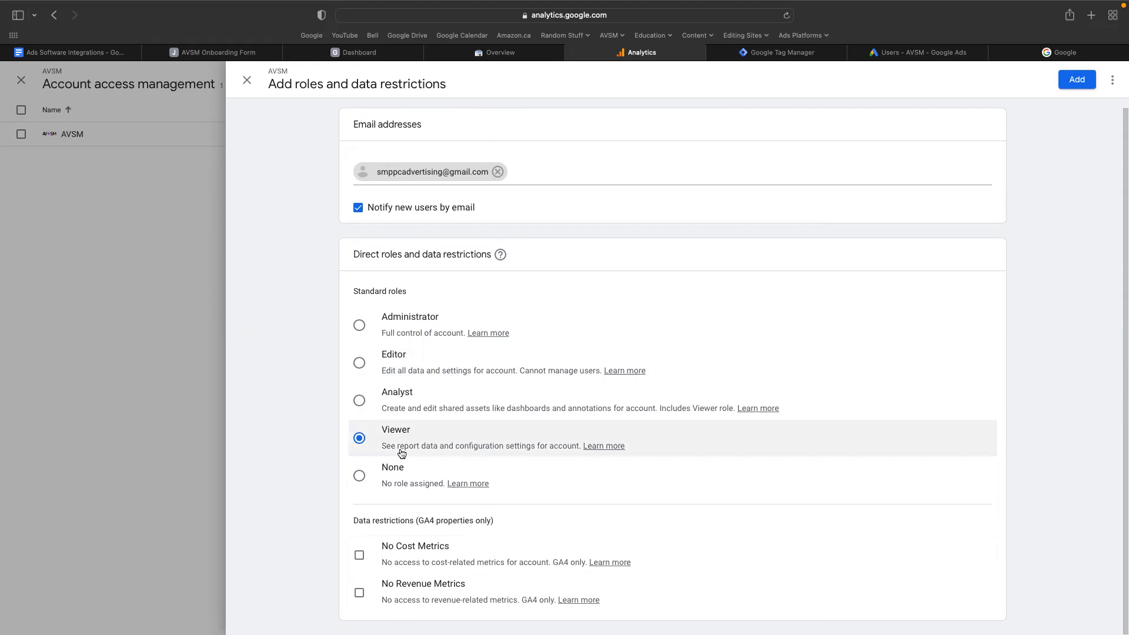
left_click(359, 361)
left_click(360, 325)
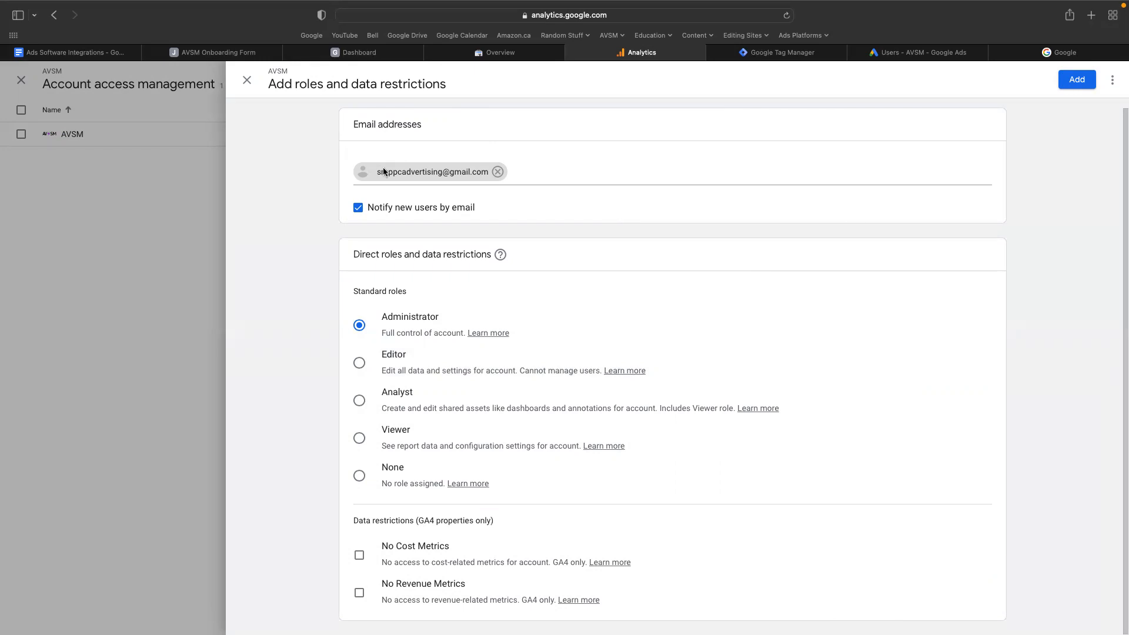
Switch to the AVSM Onboarding Form, mark the Facebook Ads Manager access question as Done, and advance to the Google Ads question.
left_click(98, 55)
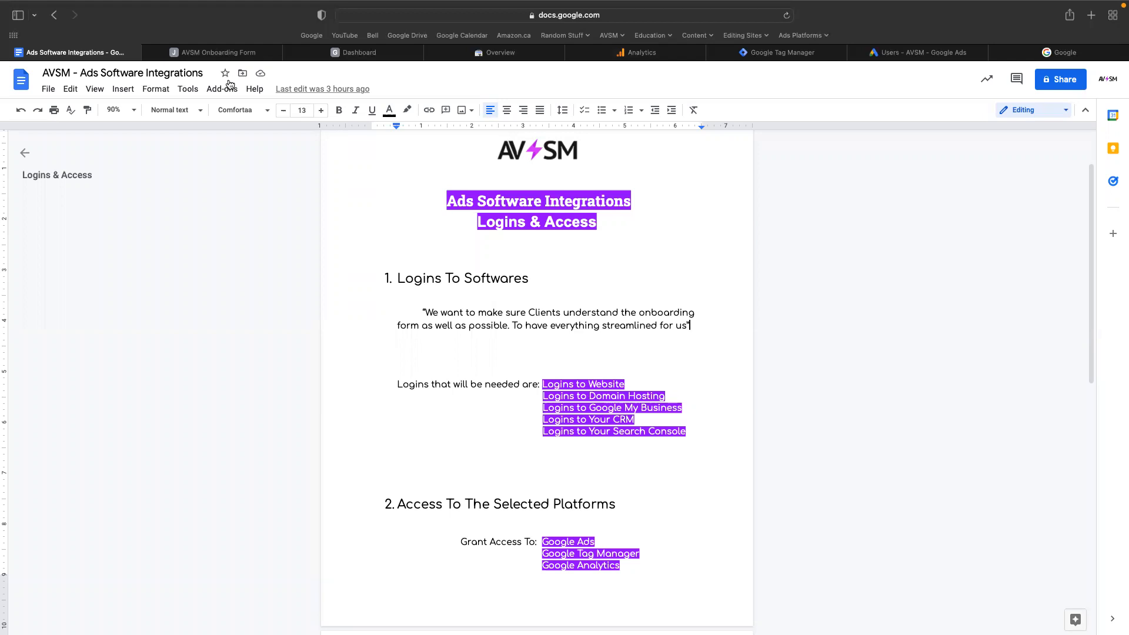
left_click(222, 53)
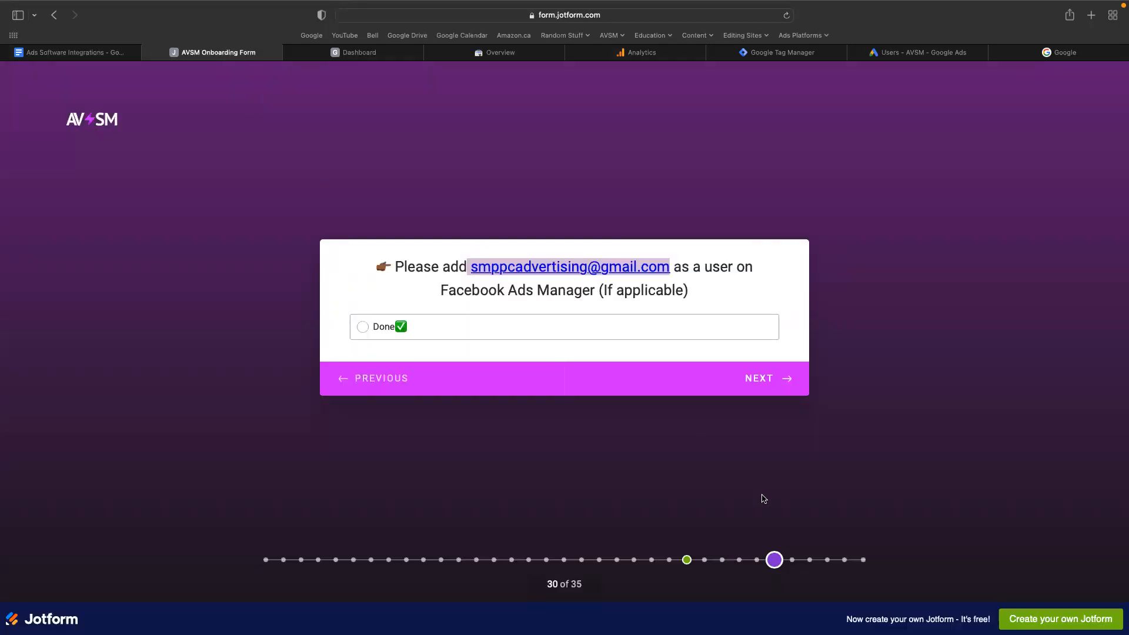
left_click(556, 337)
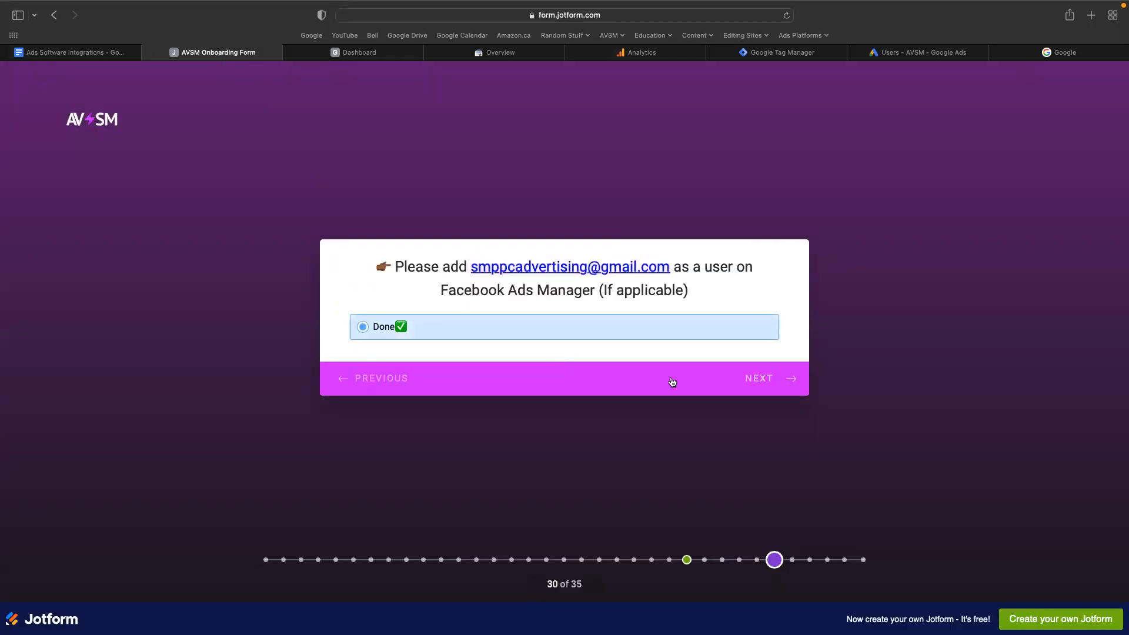
left_click(756, 378)
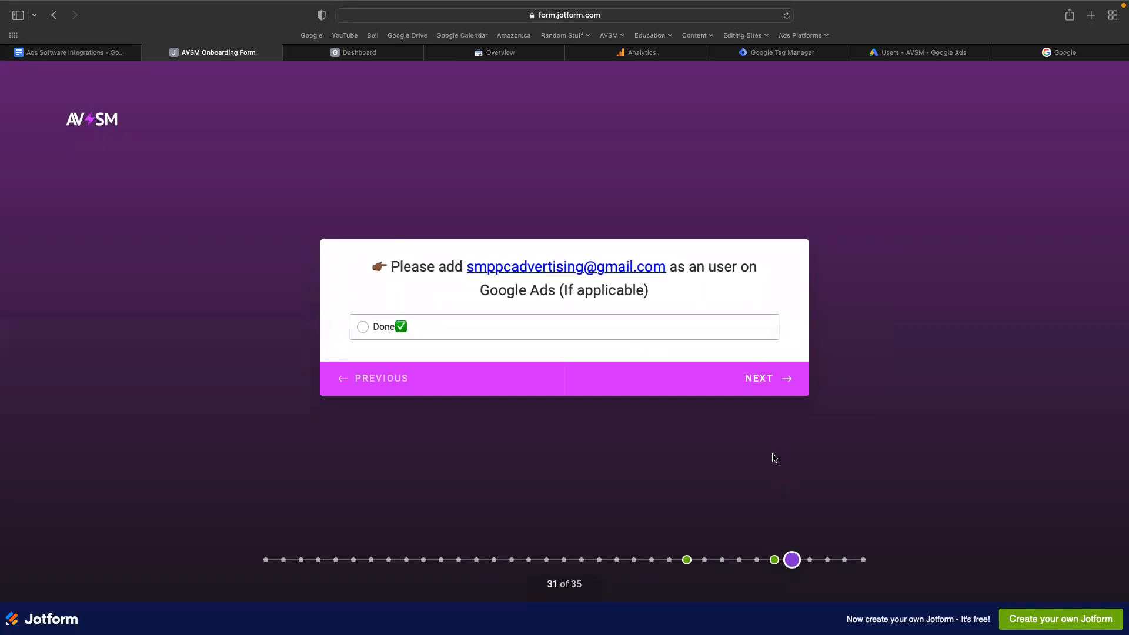
Review the form's Set Up A Sub-Domain instructions with their video link and the Communication question, and return to the Ads Software Integrations document.
left_click(845, 561)
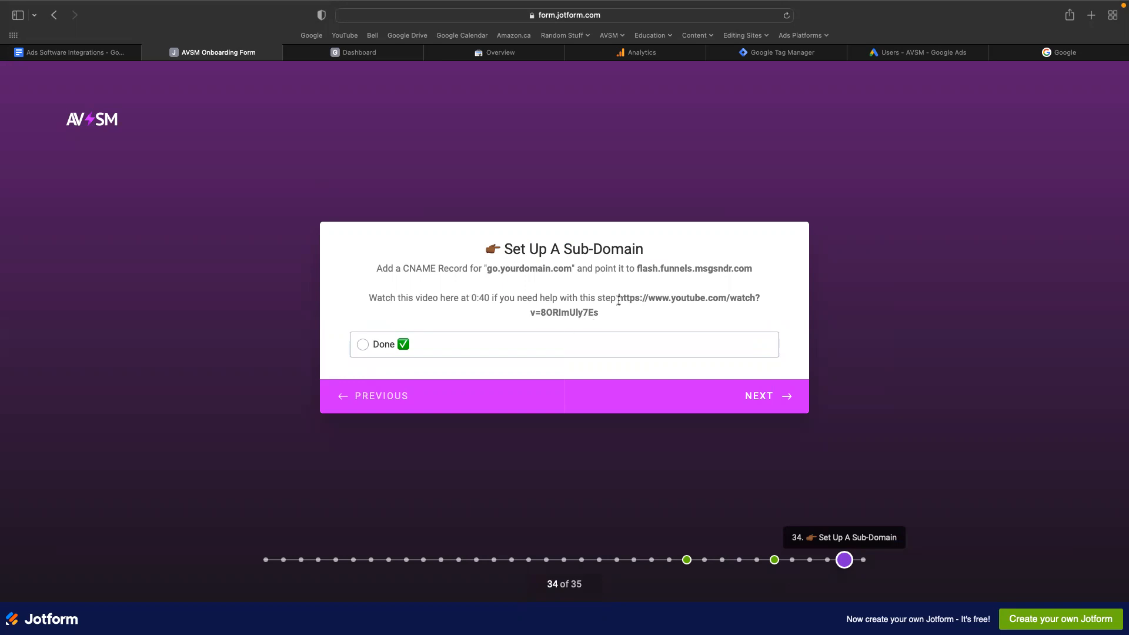
left_click_drag(617, 299, 626, 316)
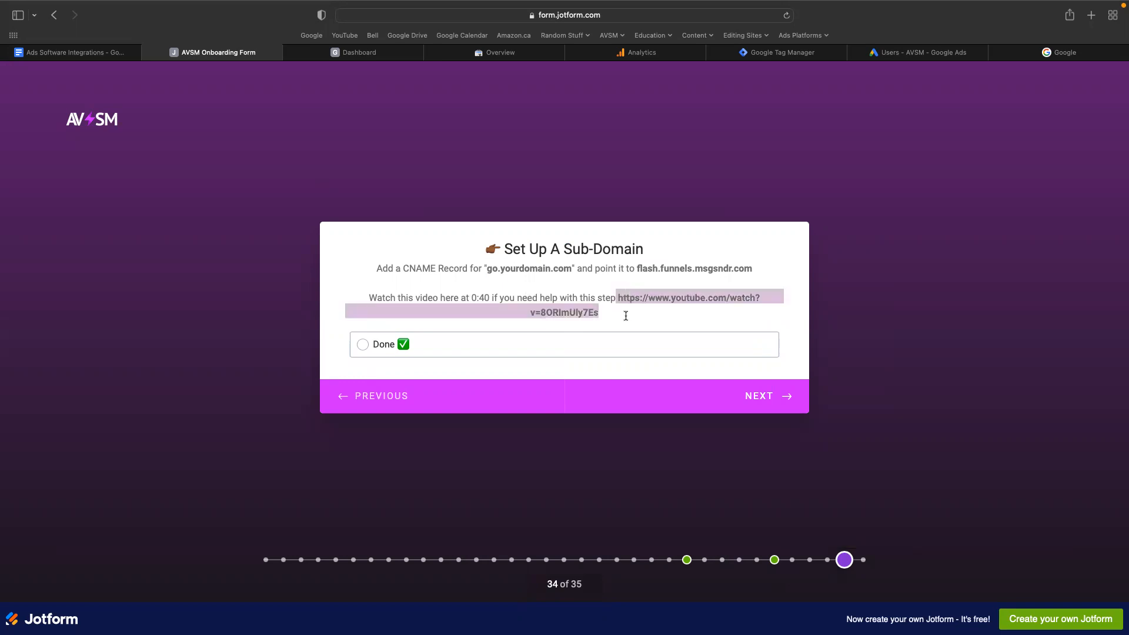
left_click(479, 305)
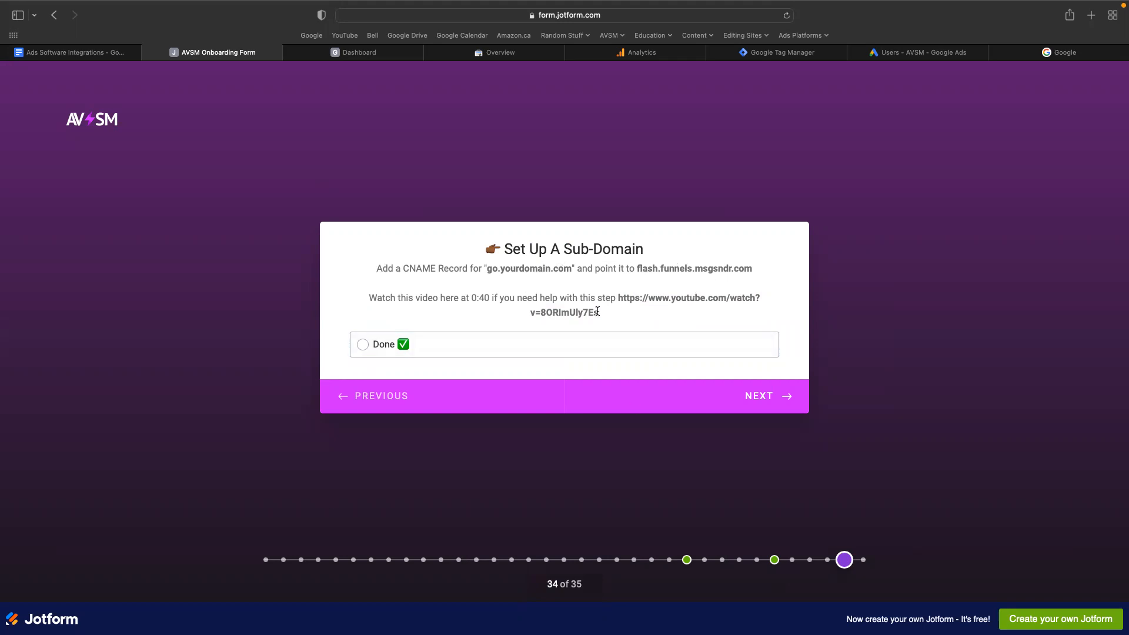
left_click(862, 561)
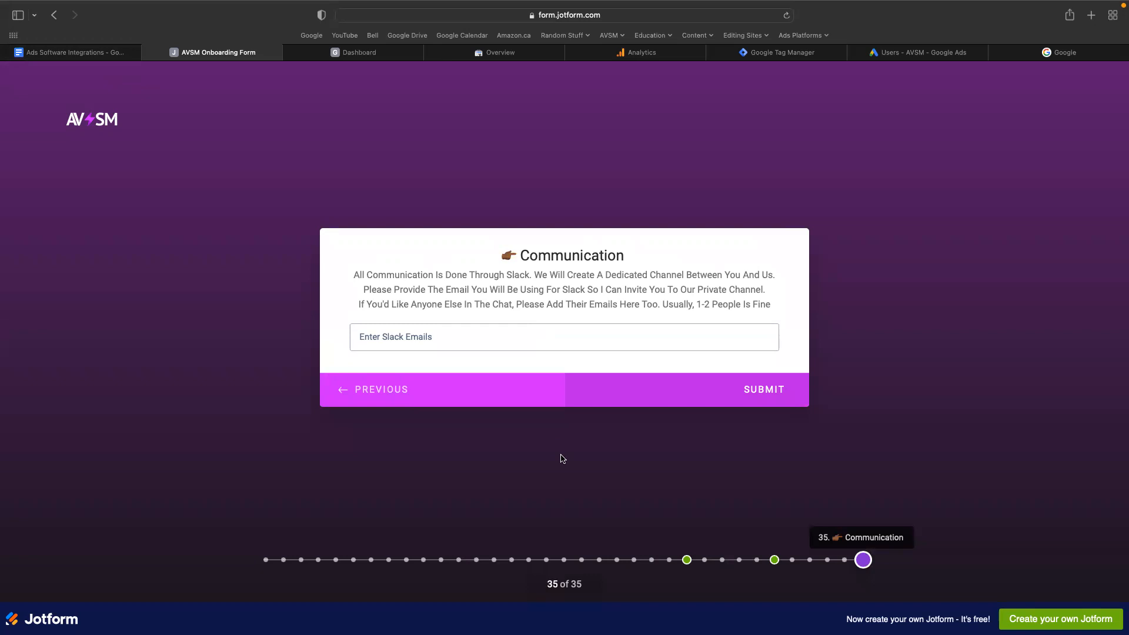
left_click(83, 56)
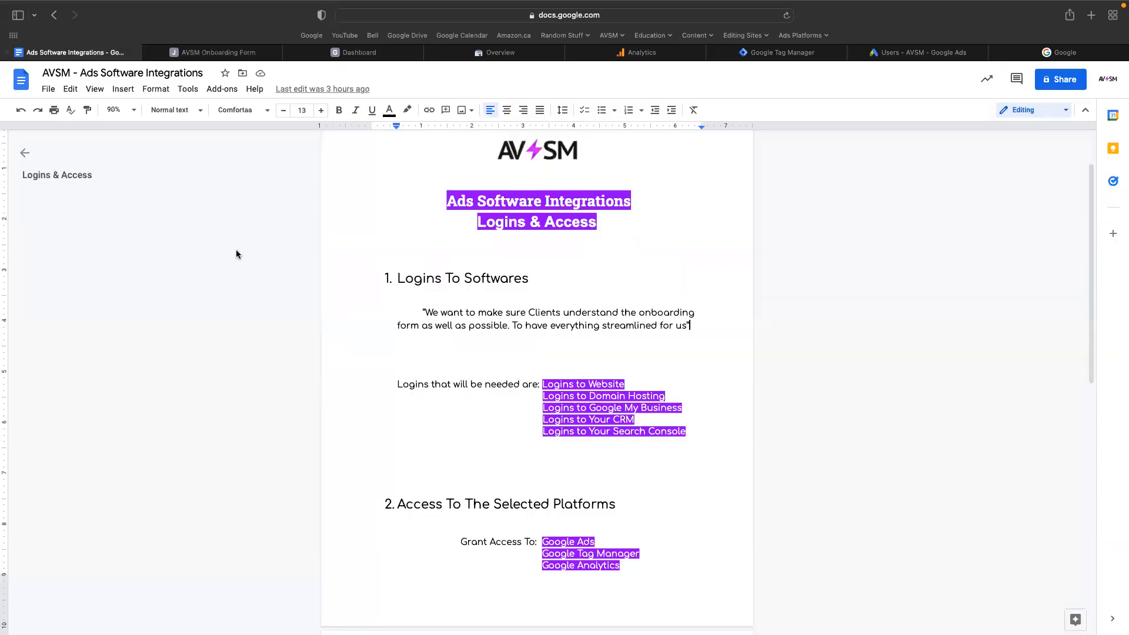